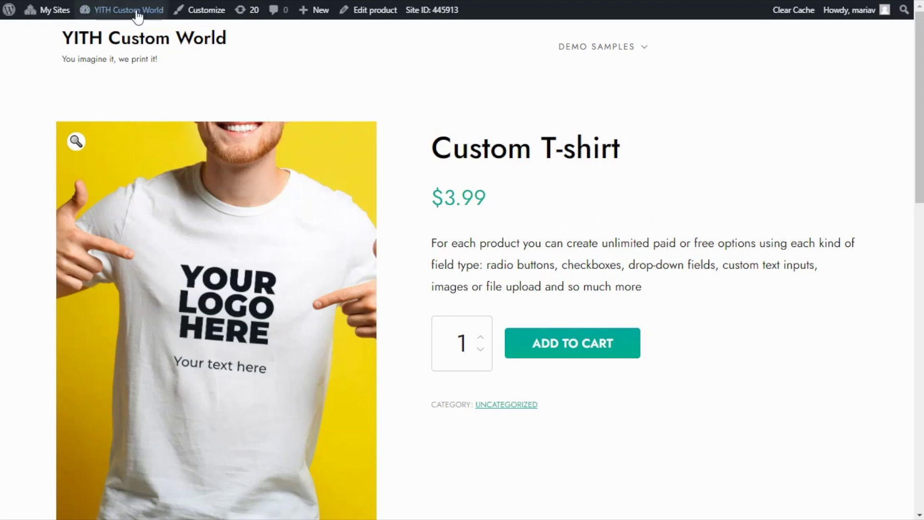
Step: Go to the site's admin dashboard and open the YITH Product Add-ons options blocks
mouse_move(134, 11)
left_click(115, 32)
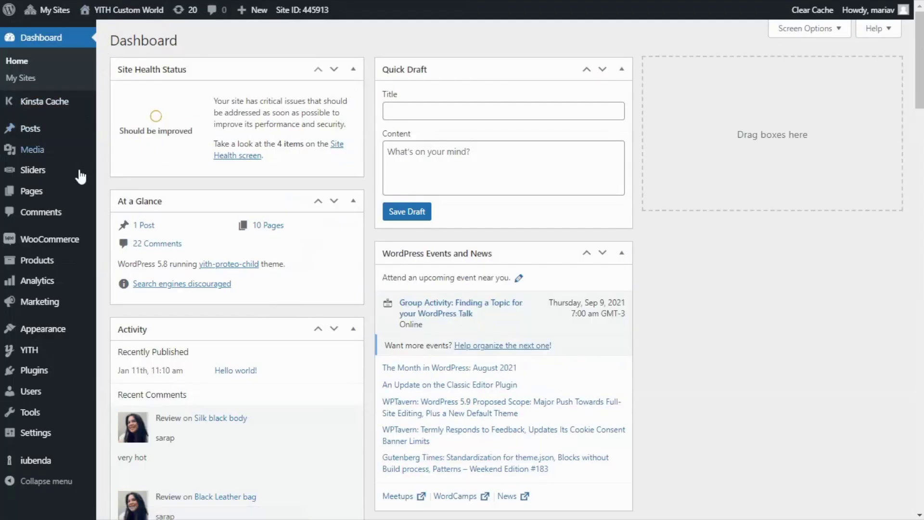
mouse_move(72, 354)
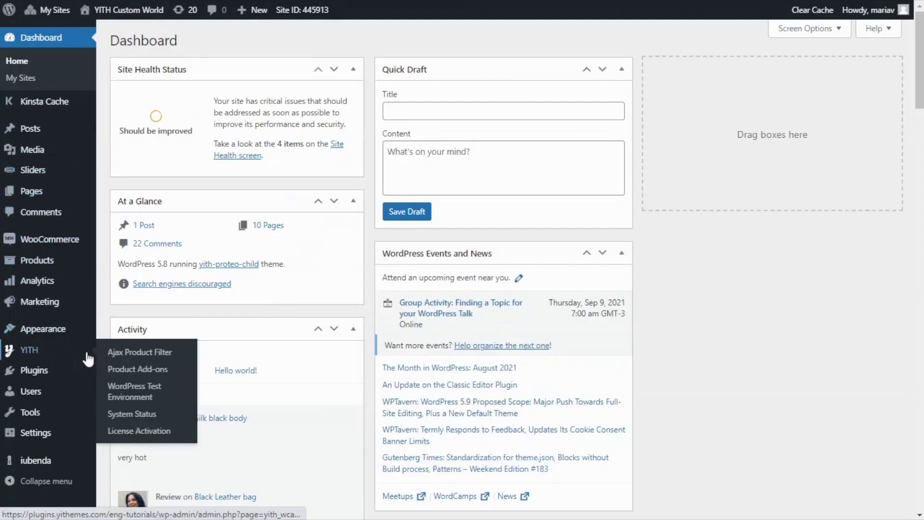
left_click(168, 375)
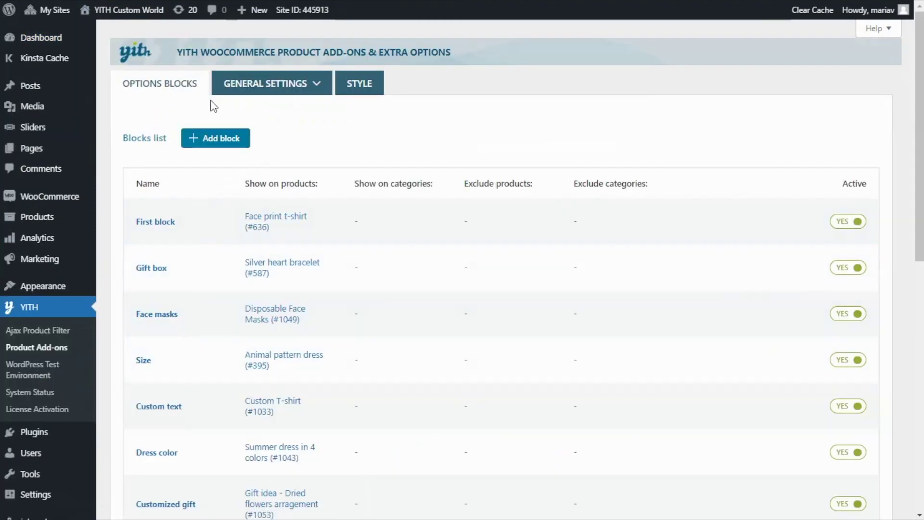
Step: Start a new options block and name it "T-shirt"
left_click(220, 140)
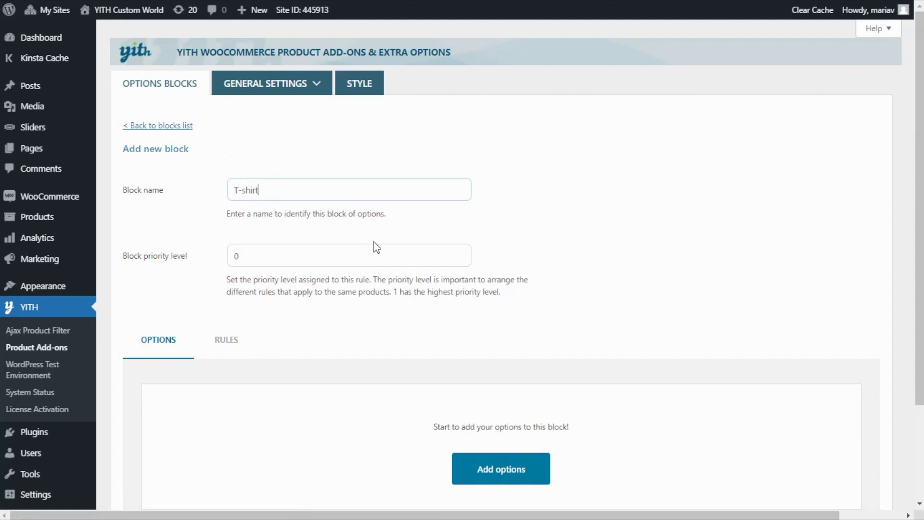
scroll(429, 317, "down", 2)
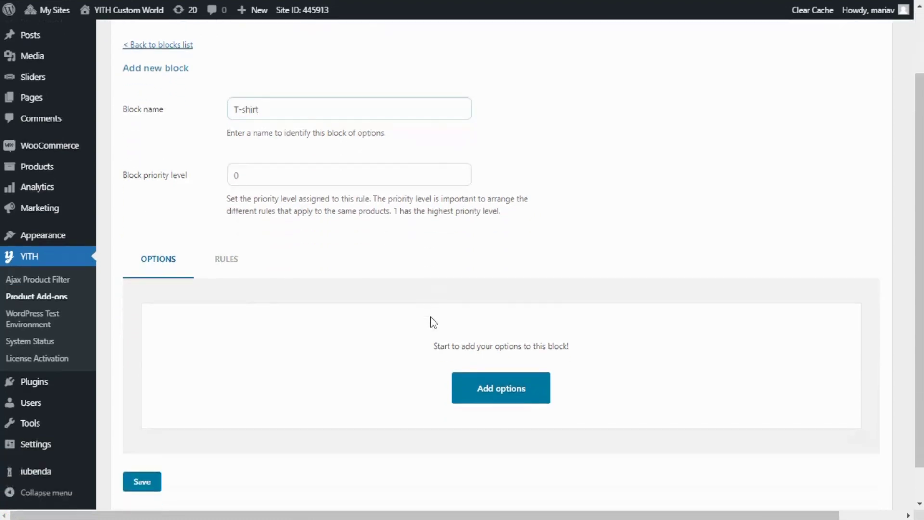
scroll(433, 321, "down", 1)
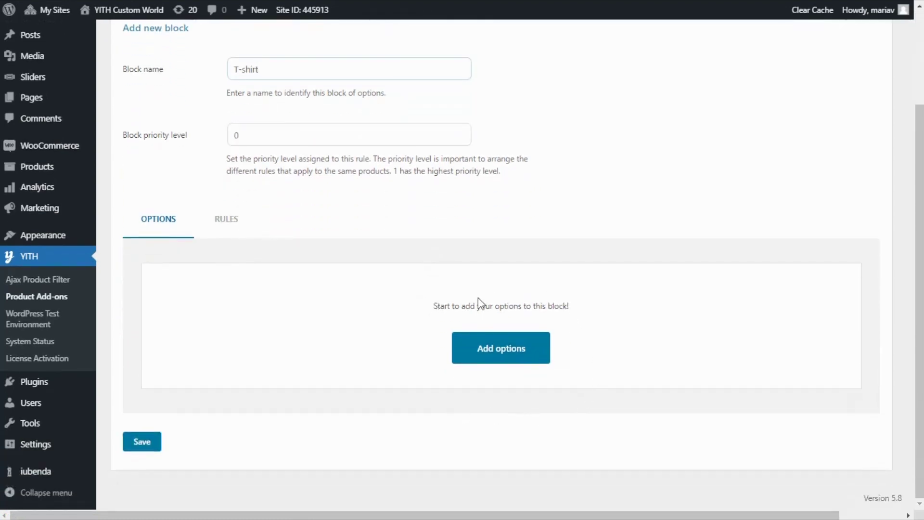
Step: Add a Label or image option for the user to the T-shirt block and title it "Choose image"
left_click(502, 360)
scroll(501, 370, "down", 3)
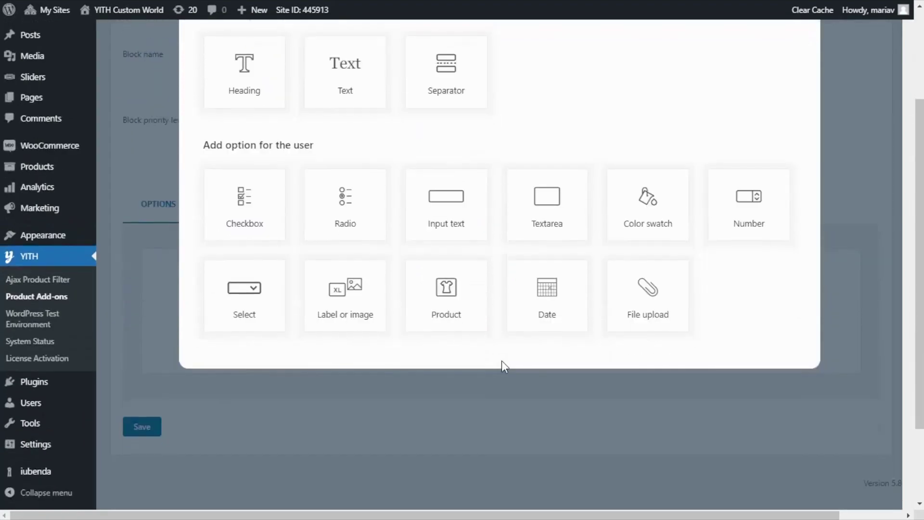
left_click(376, 298)
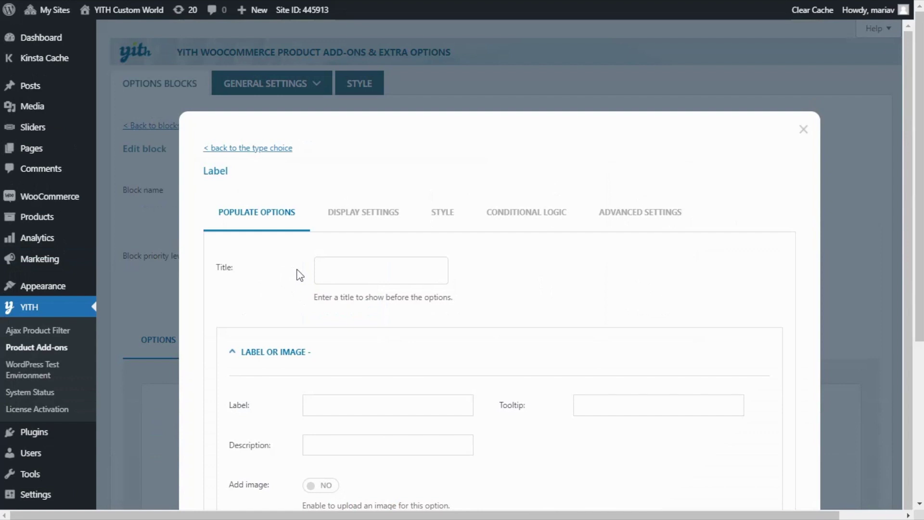
left_click(326, 273)
type("Choose image")
Step: Enable an image for the first option and assign it tshirt-yellow.jpg from the media library
scroll(418, 269, "down", 5)
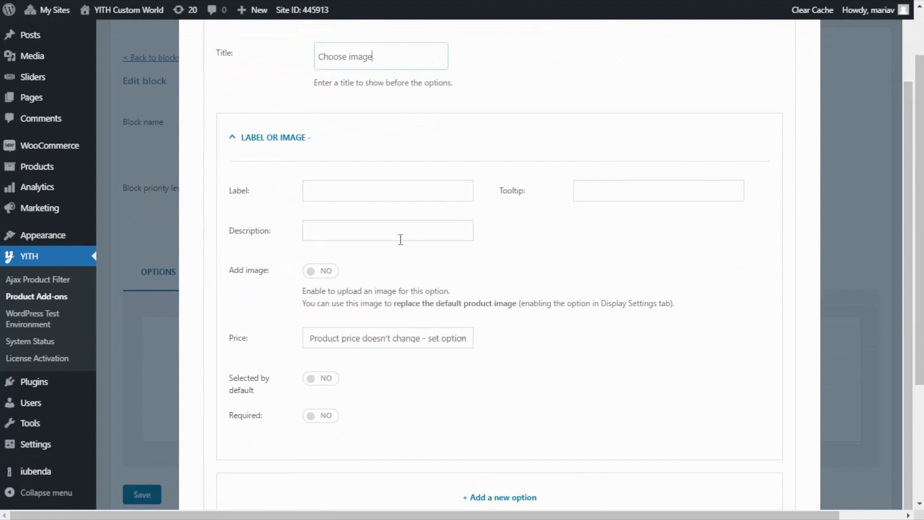
scroll(498, 257, "down", 2)
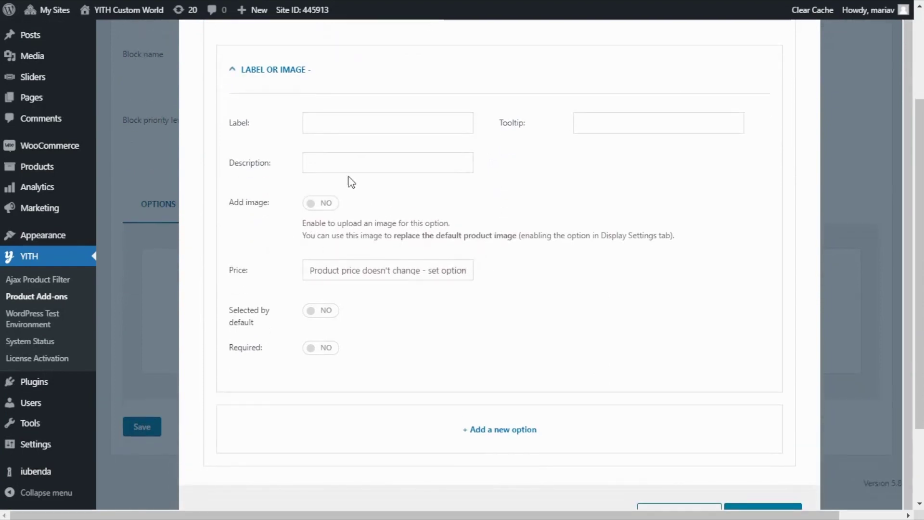
left_click(323, 203)
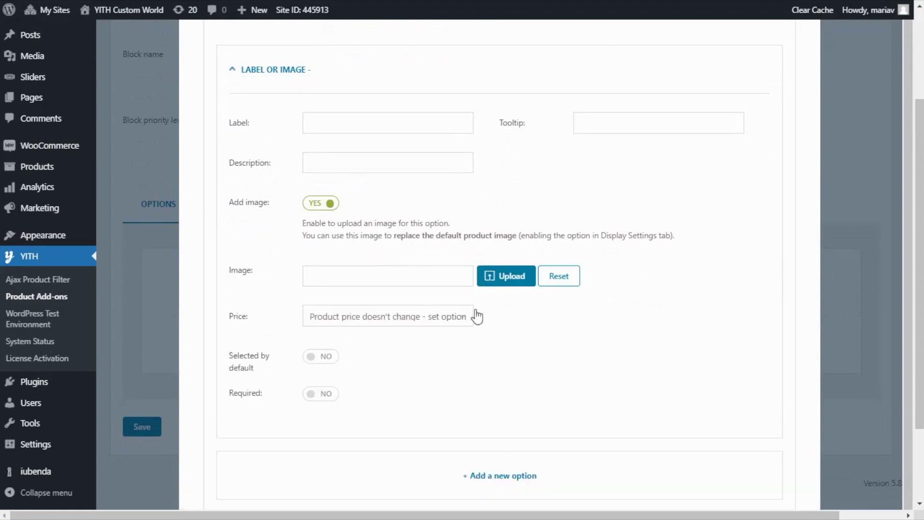
left_click(510, 289)
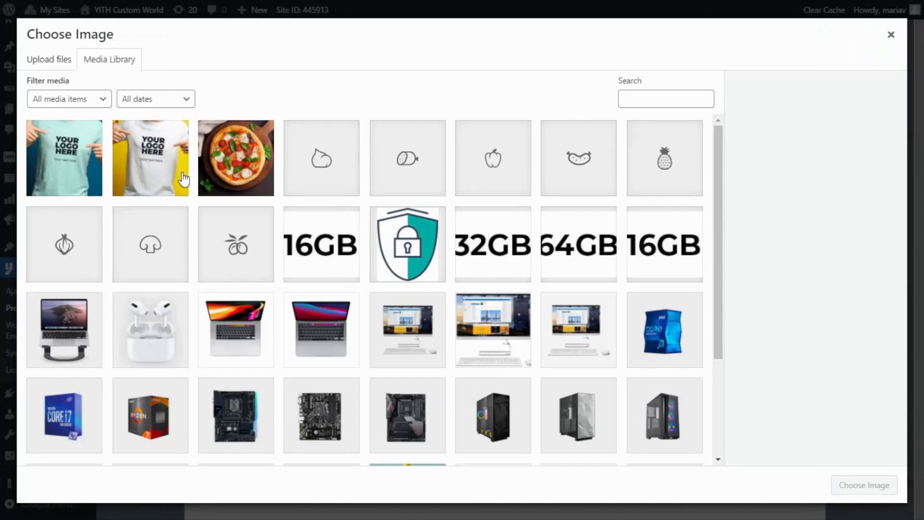
left_click(56, 65)
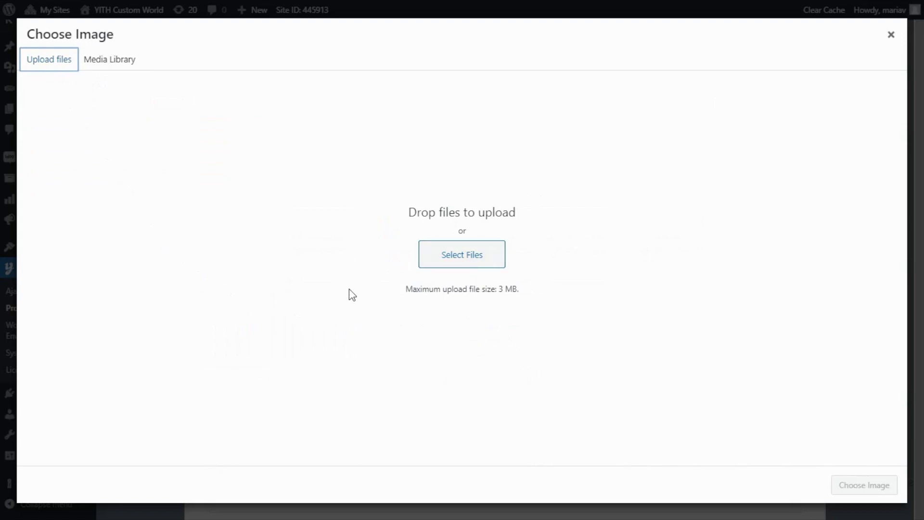
left_click(108, 63)
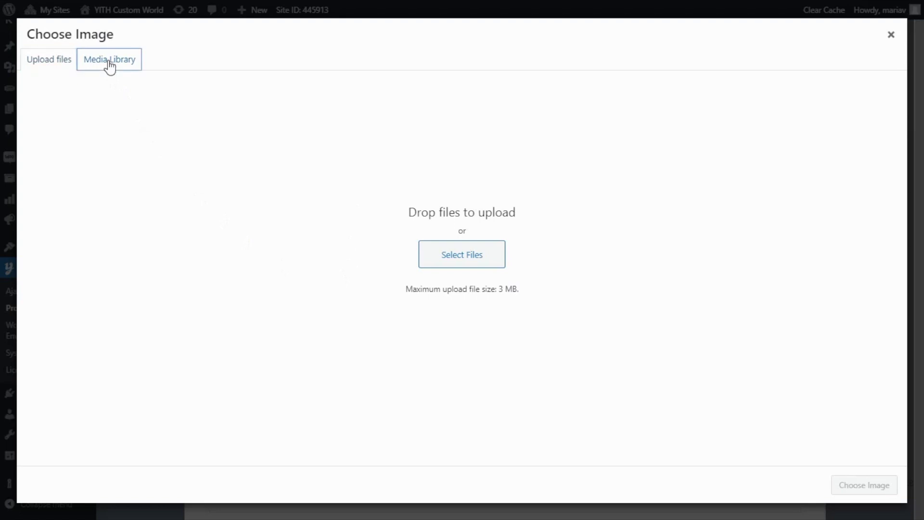
left_click(173, 174)
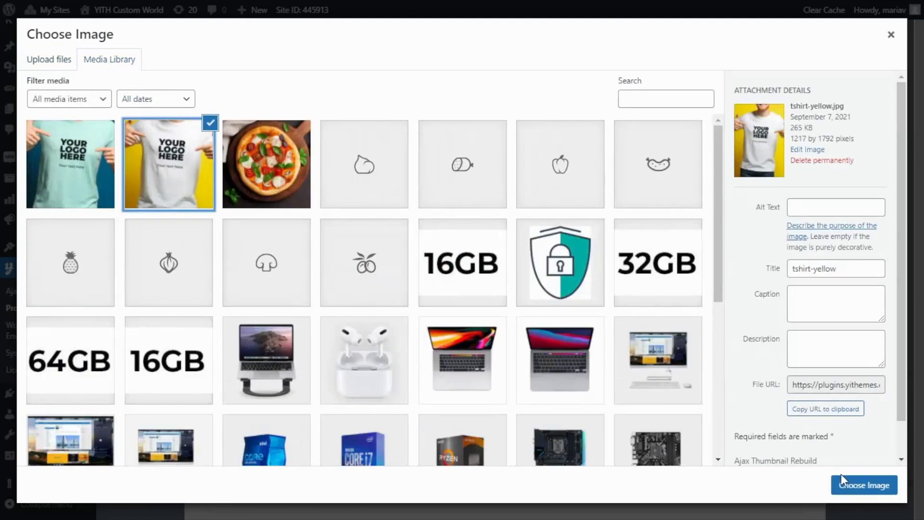
left_click(864, 489)
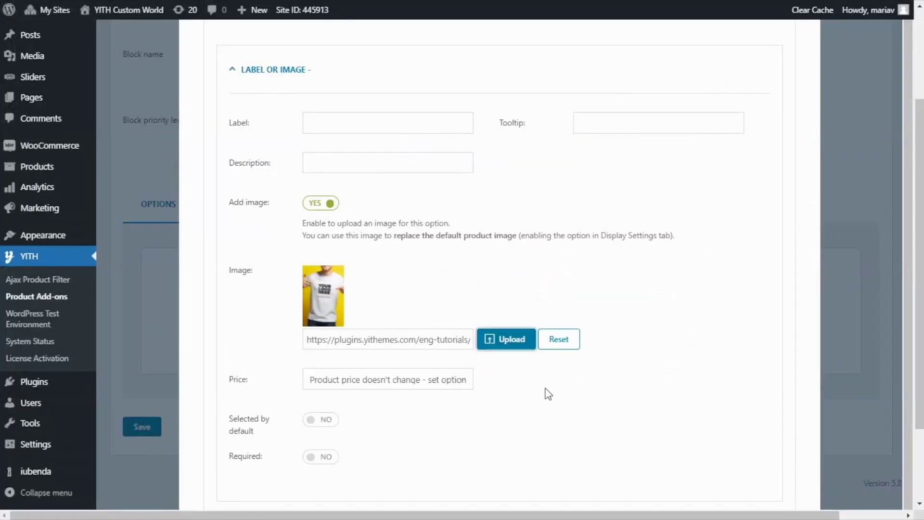
Step: Add a second option with the image tshirt-blue.jpg from the media library, and save the option set
scroll(548, 394, "down", 4)
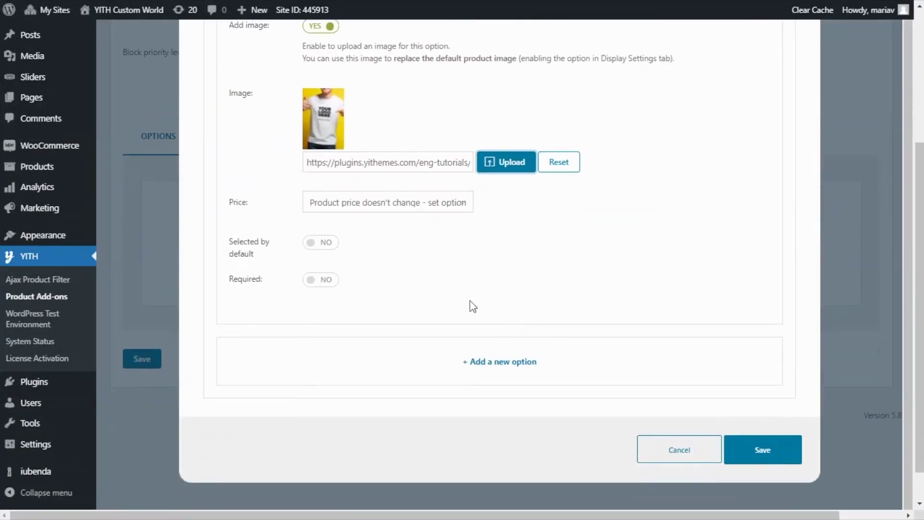
left_click(503, 380)
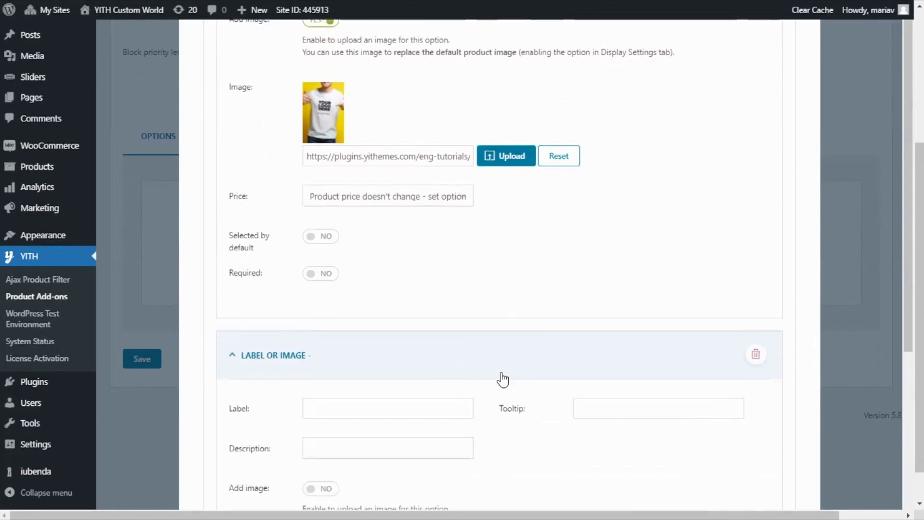
scroll(501, 371, "down", 4)
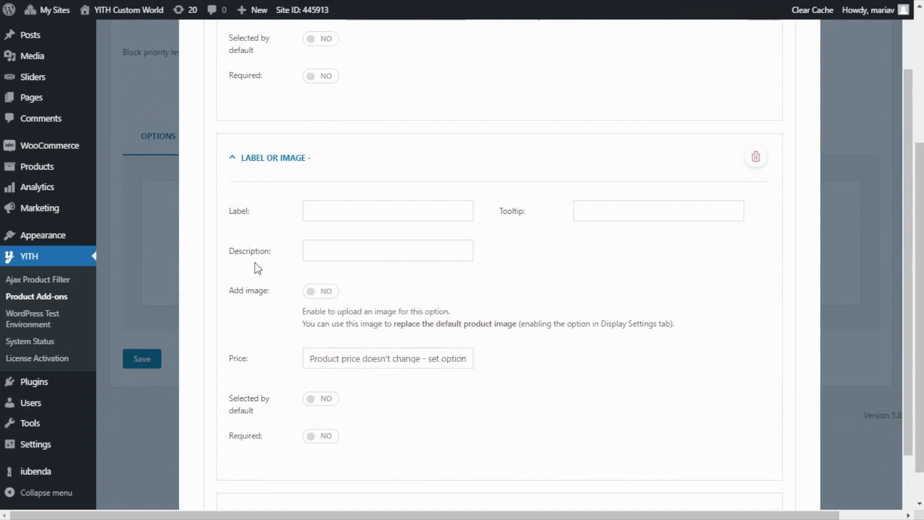
left_click(326, 297)
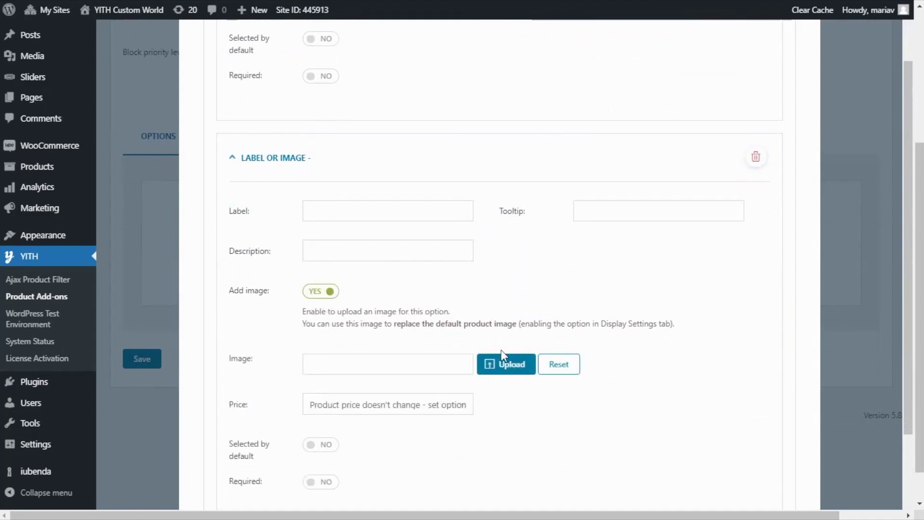
left_click(511, 378)
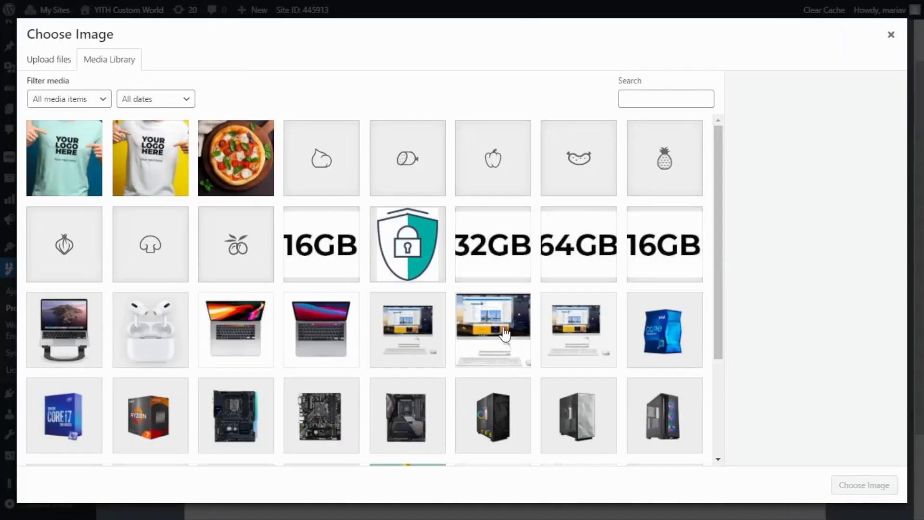
left_click(97, 173)
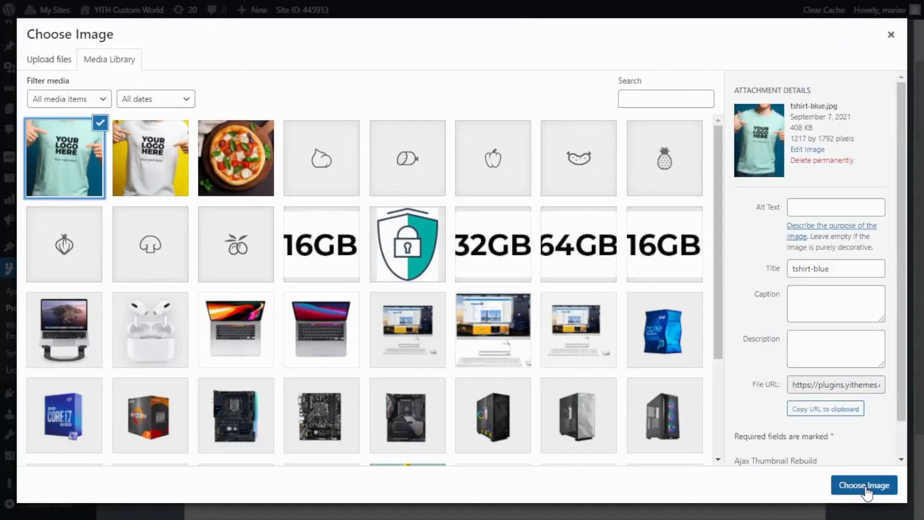
left_click(866, 487)
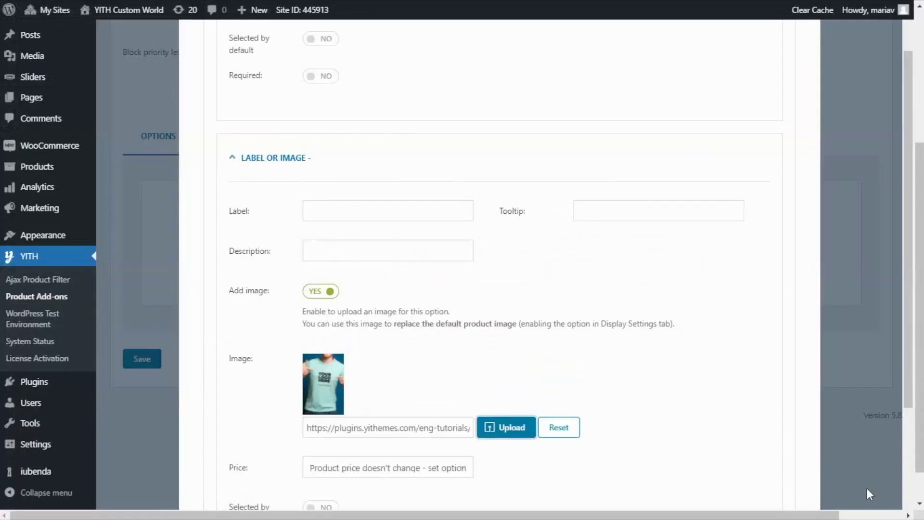
scroll(693, 385, "down", 5)
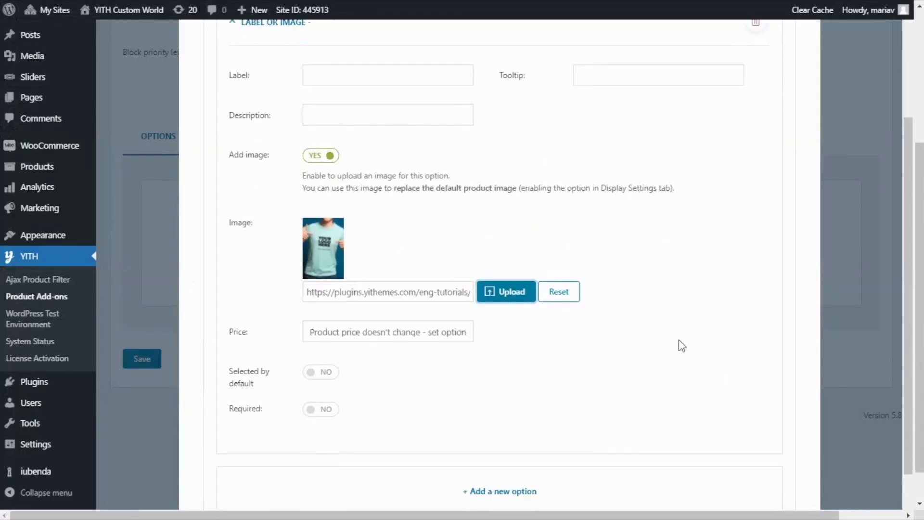
left_click(766, 457)
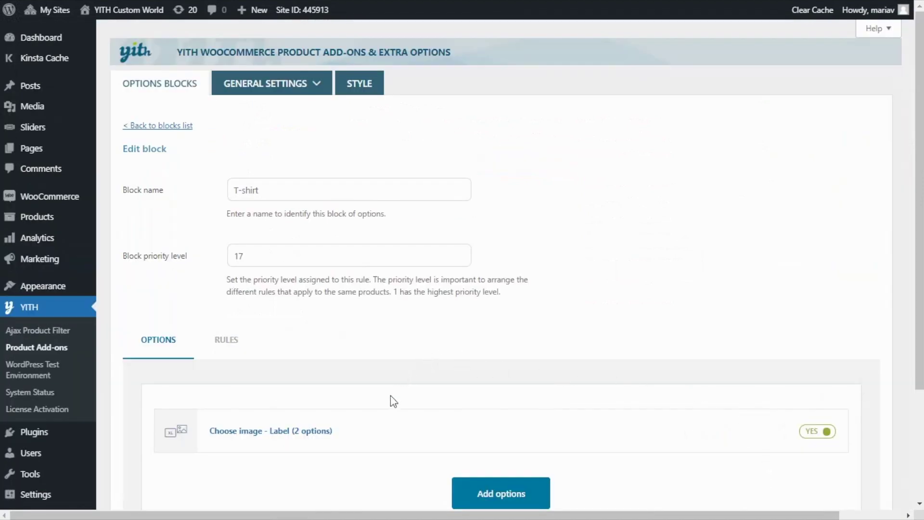
Step: Set the block's rules to show it only on the product Custom T-shirt (#1151), and save the block
mouse_move(353, 421)
left_click(225, 358)
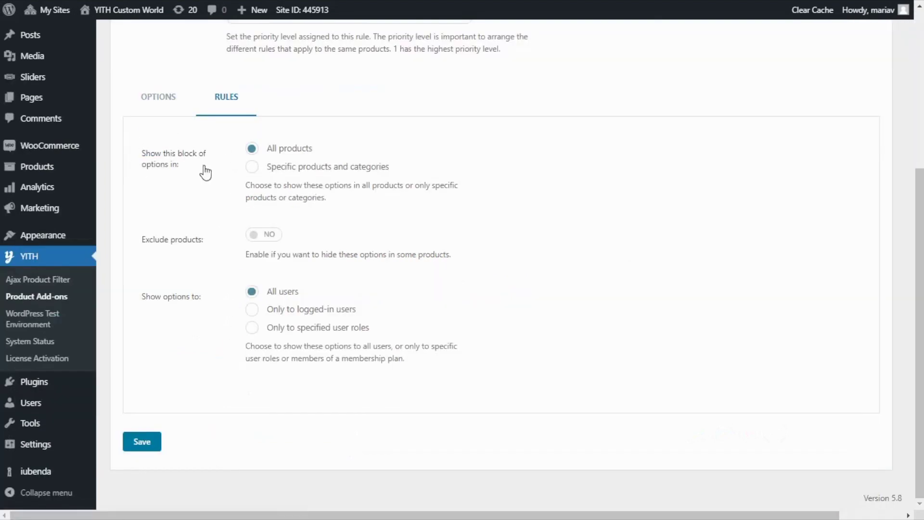
left_click(252, 168)
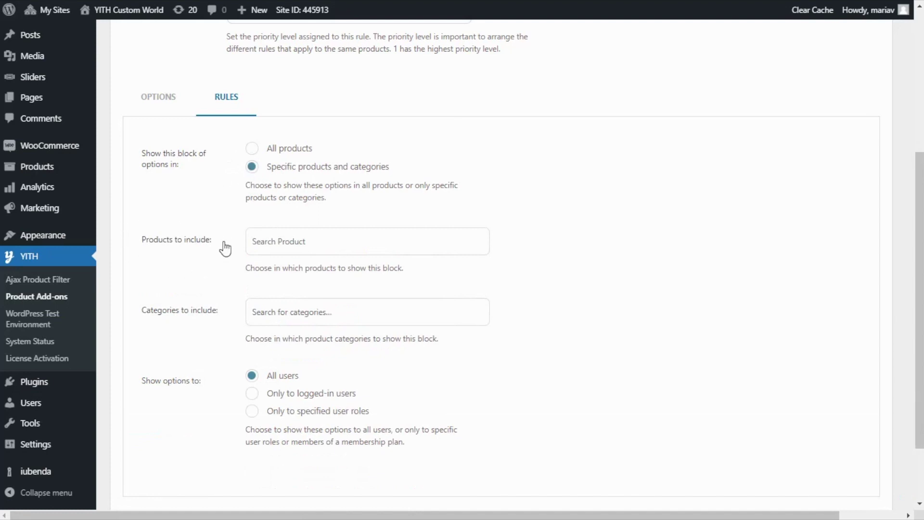
left_click(300, 248)
type("custom t-sh")
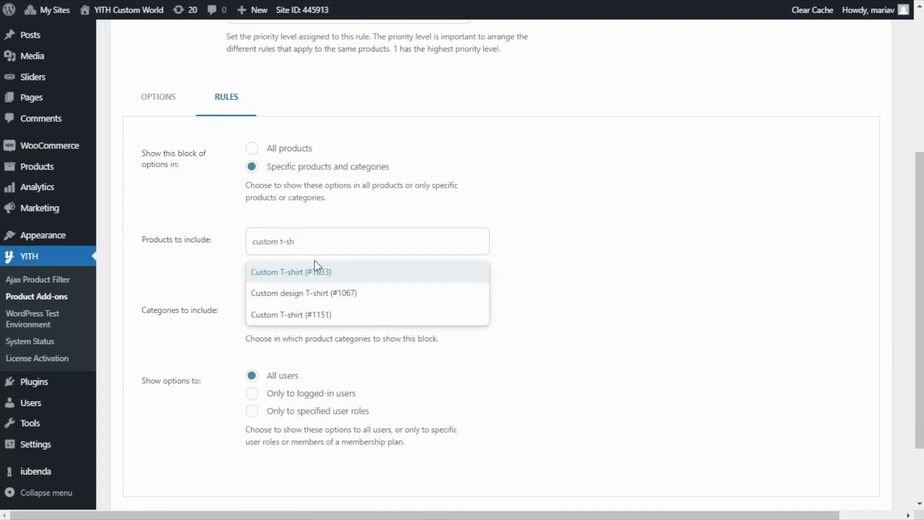
left_click(356, 315)
scroll(355, 313, "down", 2)
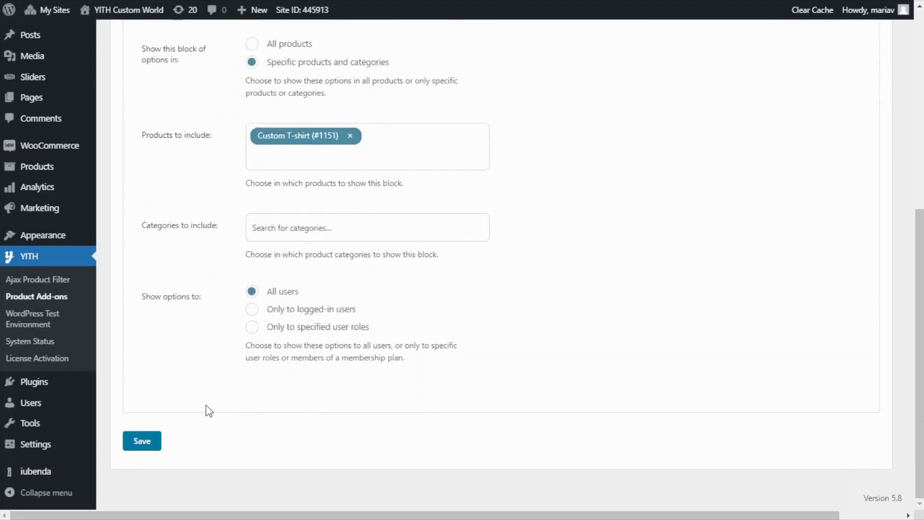
left_click(143, 442)
scroll(144, 440, "down", 4)
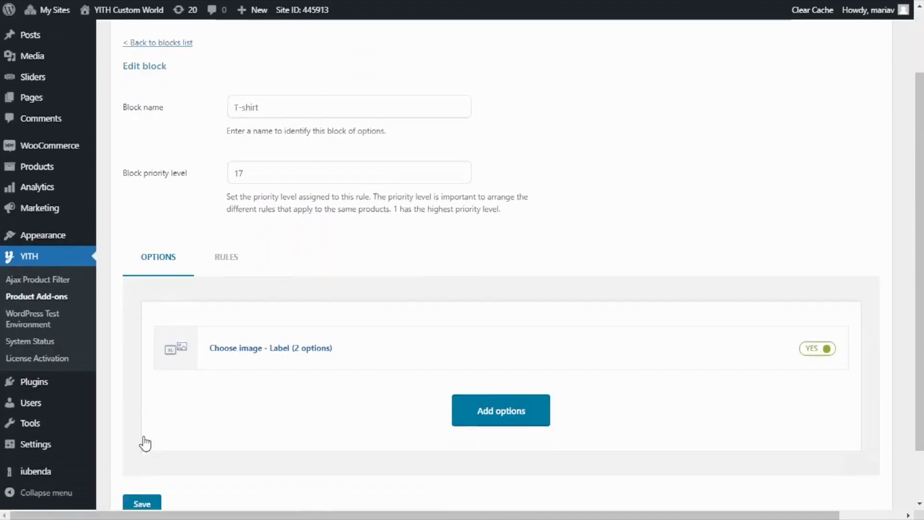
left_click(148, 441)
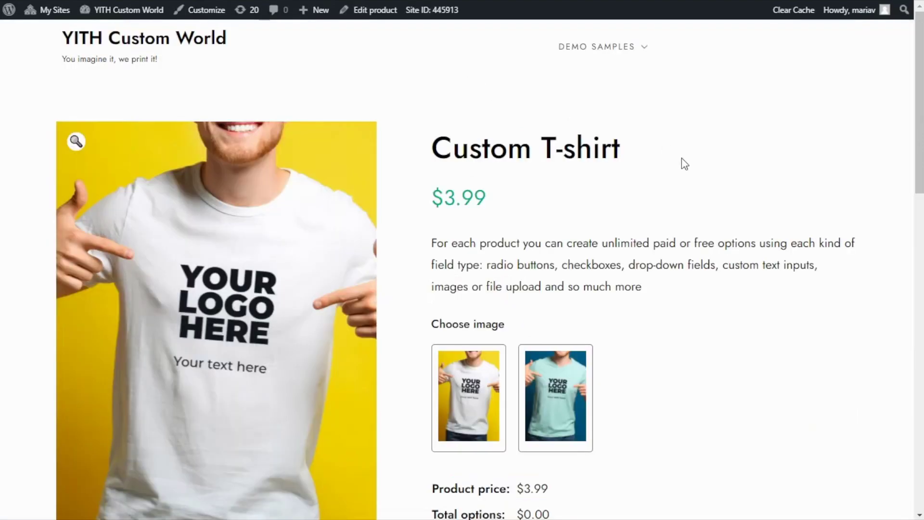
Step: Test the "Choose image" options on the Custom T-shirt product page by alternating between the blue and yellow images
scroll(681, 158, "down", 3)
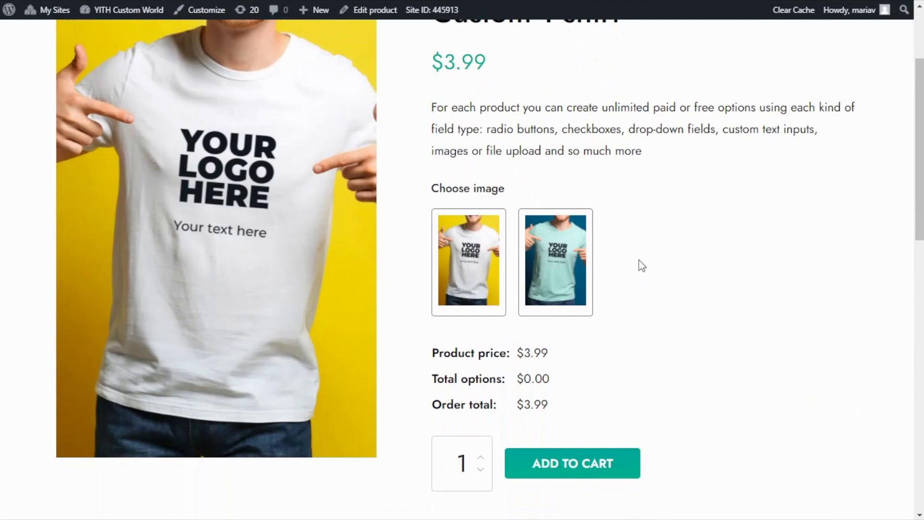
left_click(570, 274)
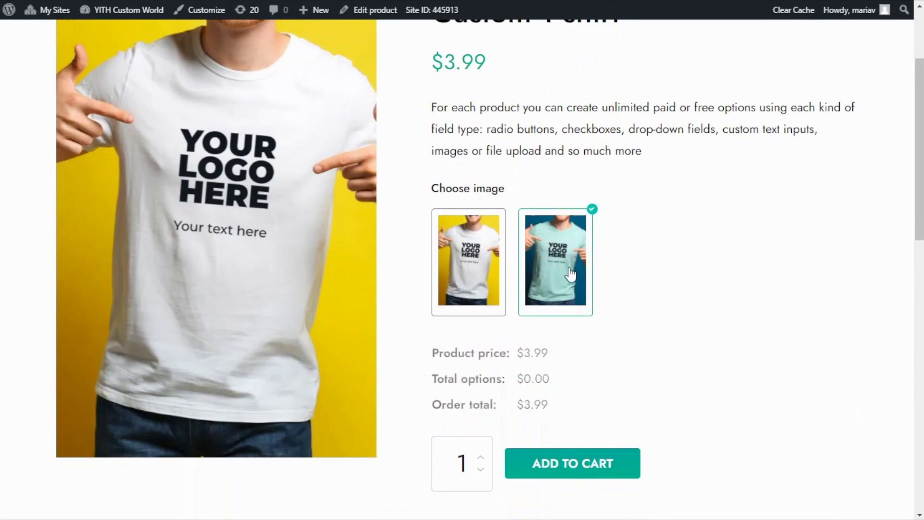
left_click(472, 265)
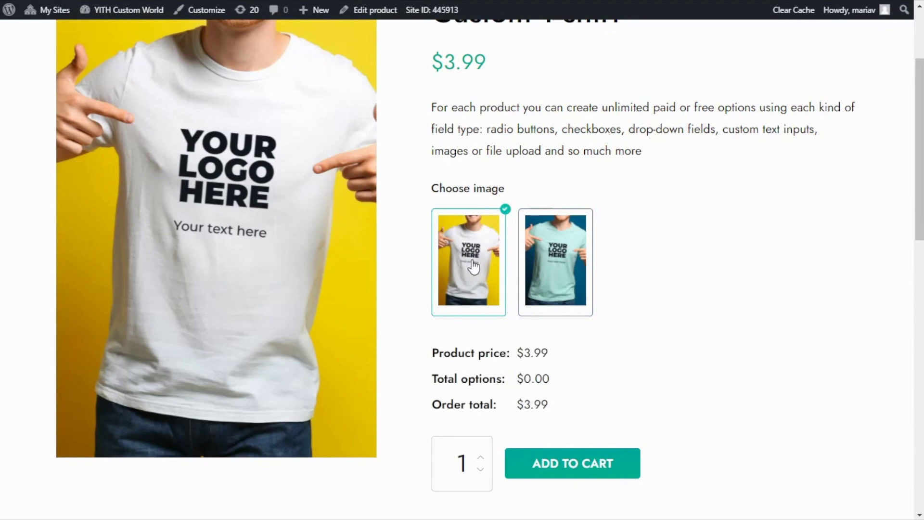
left_click(568, 272)
left_click(481, 268)
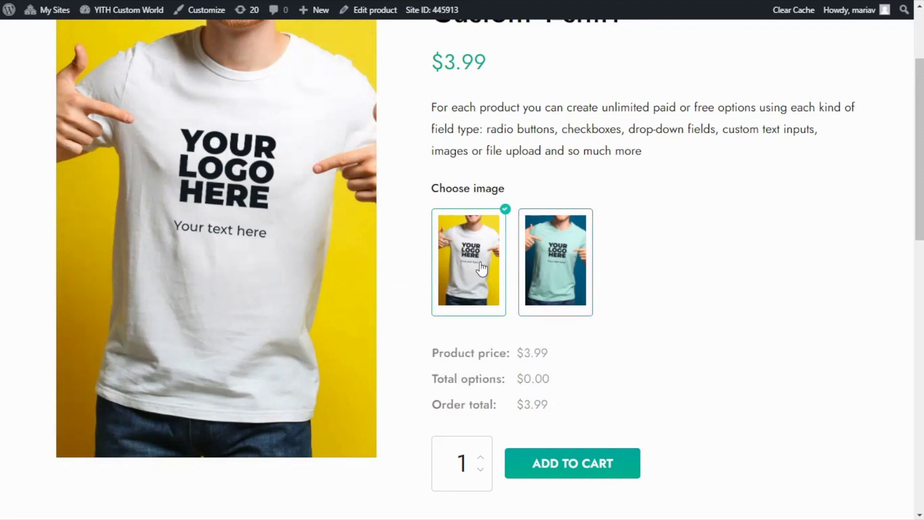
Step: Select the blue T-shirt under "Choose image" on the product page to check how the main image responds
left_click(553, 258)
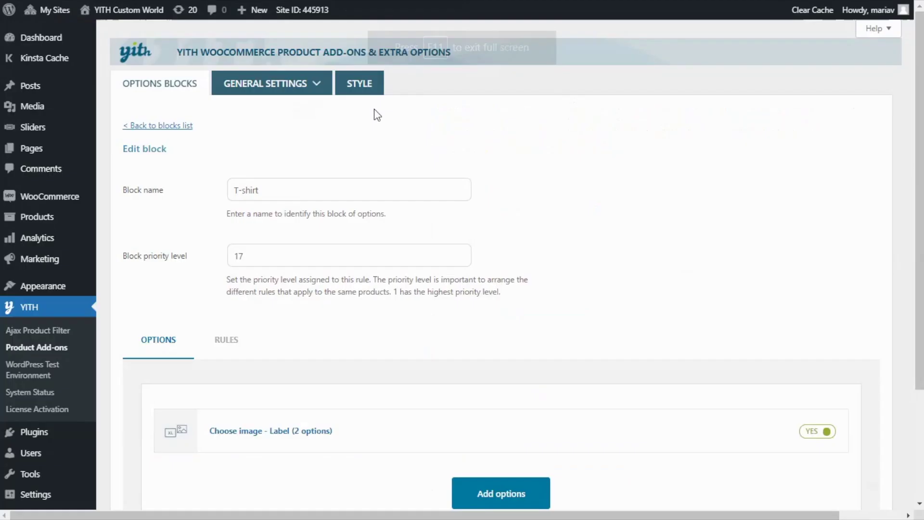
Step: Set the "Choose image" option set's product image replacing to "Replace with options images" in the T-shirt block, and save it
scroll(542, 159, "down", 5)
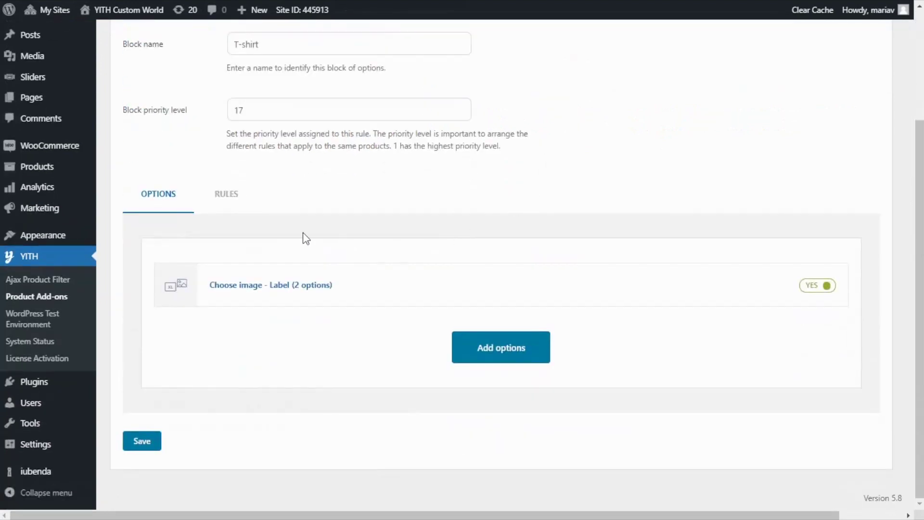
left_click(259, 289)
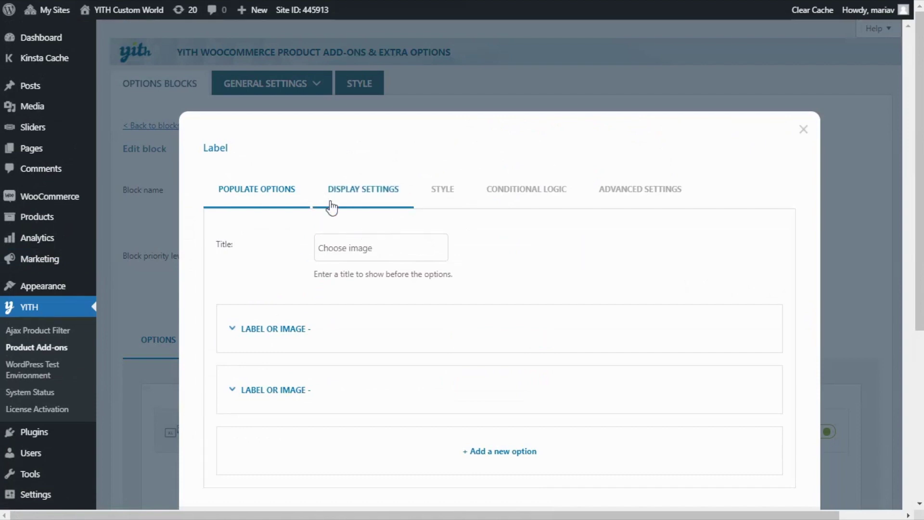
left_click(360, 206)
scroll(378, 200, "down", 1)
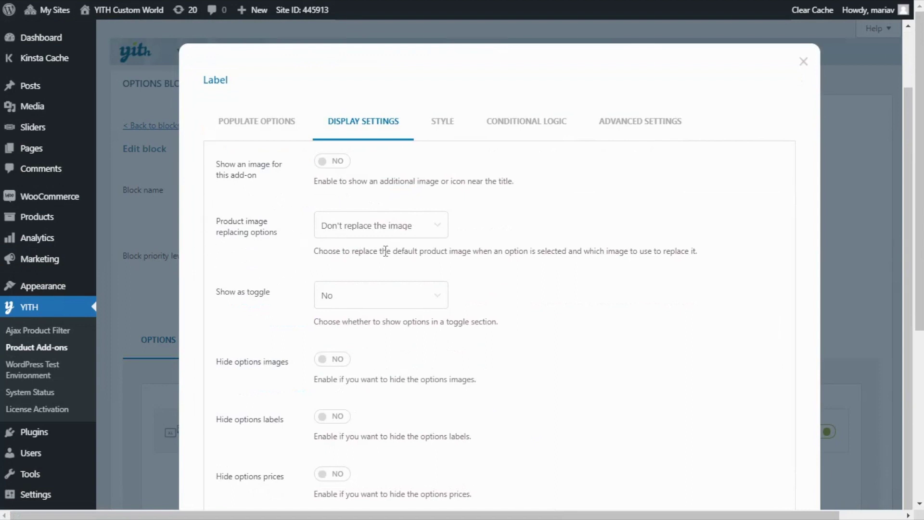
left_click(439, 235)
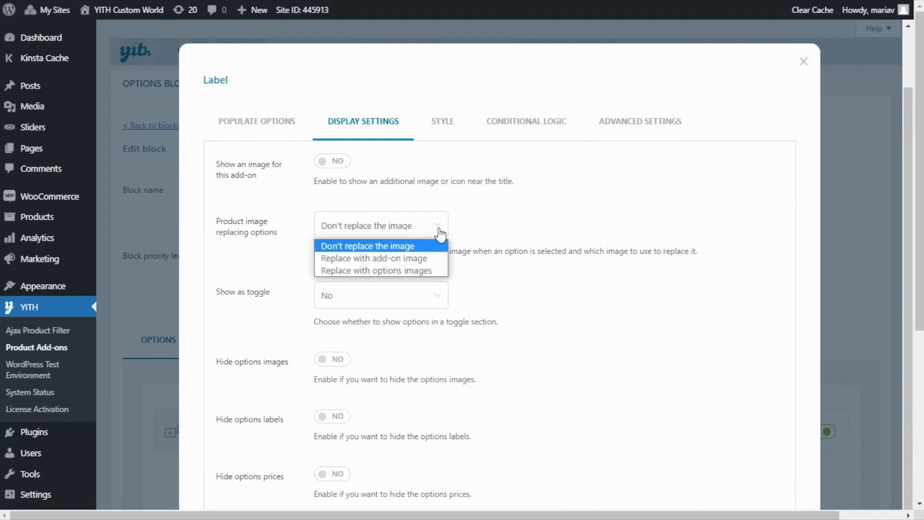
left_click(439, 271)
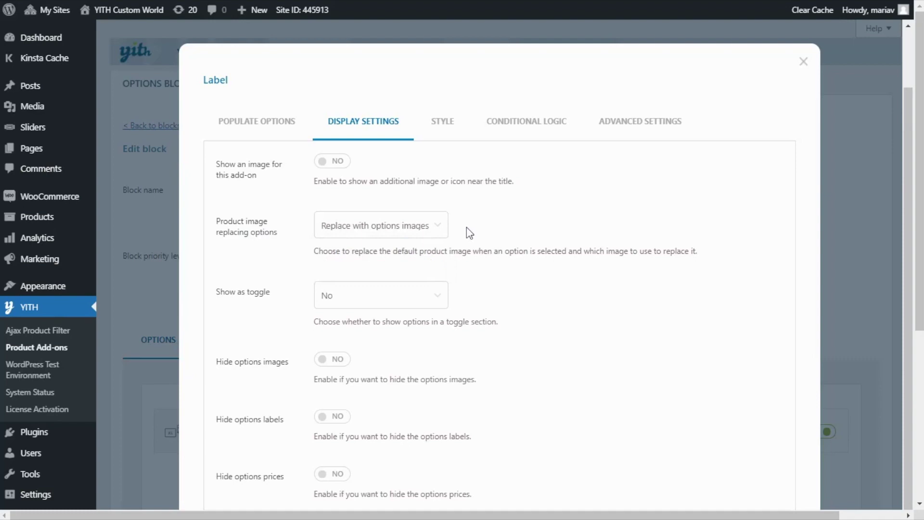
scroll(550, 250, "down", 7)
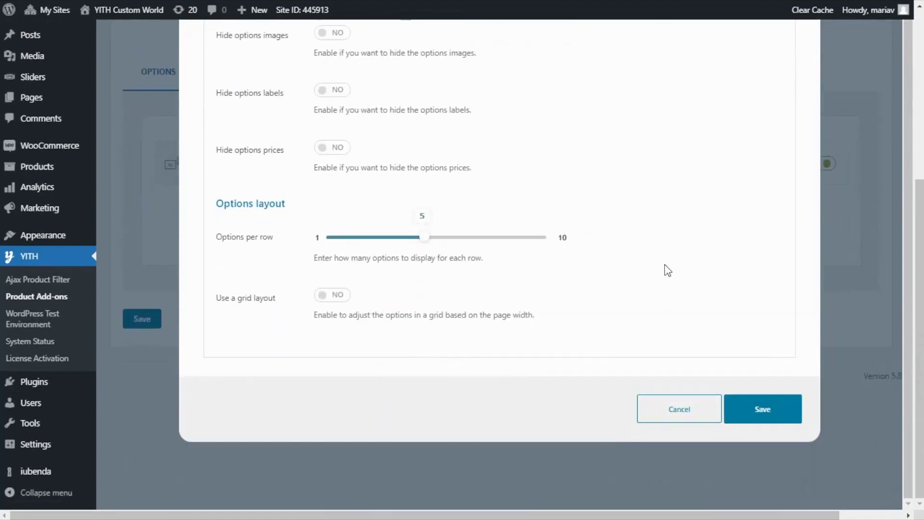
left_click(761, 410)
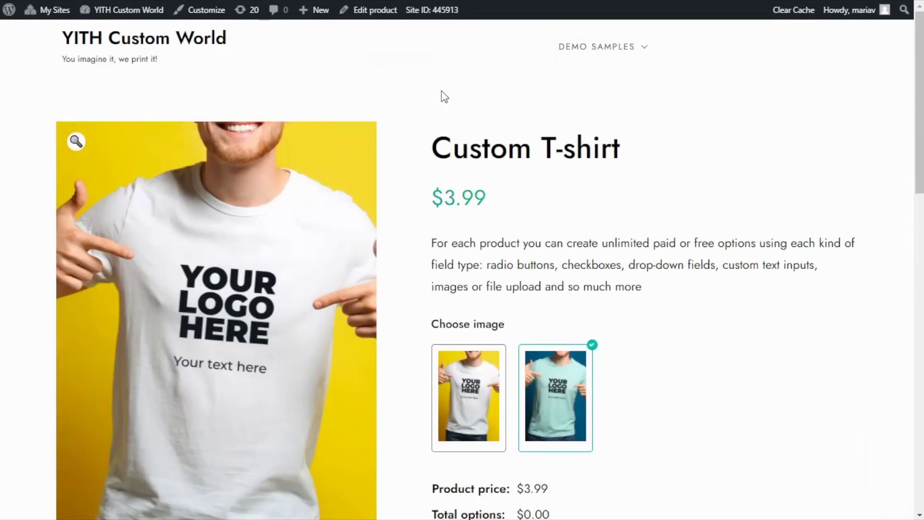
Step: Reload the Custom T-shirt product page and test image replacement by selecting the yellow image, followed by the blue one
scroll(491, 103, "down", 1)
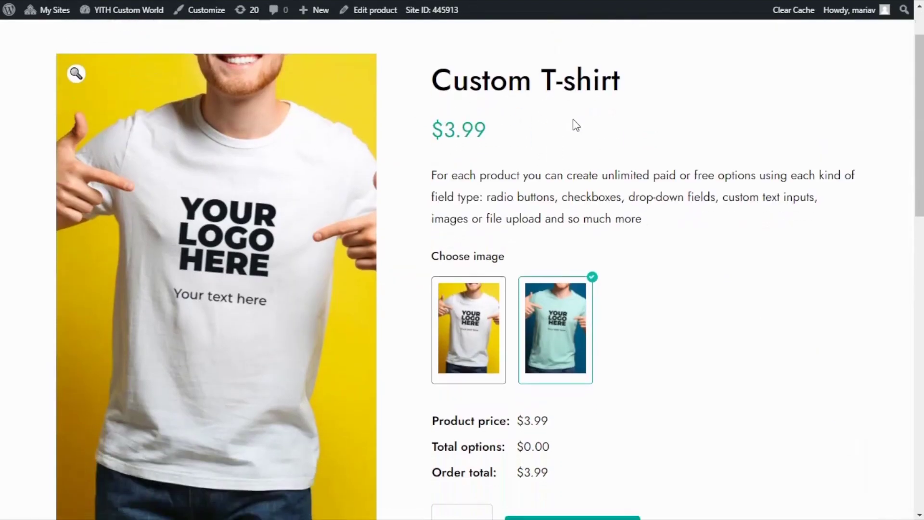
key("F5")
scroll(597, 164, "down", 2)
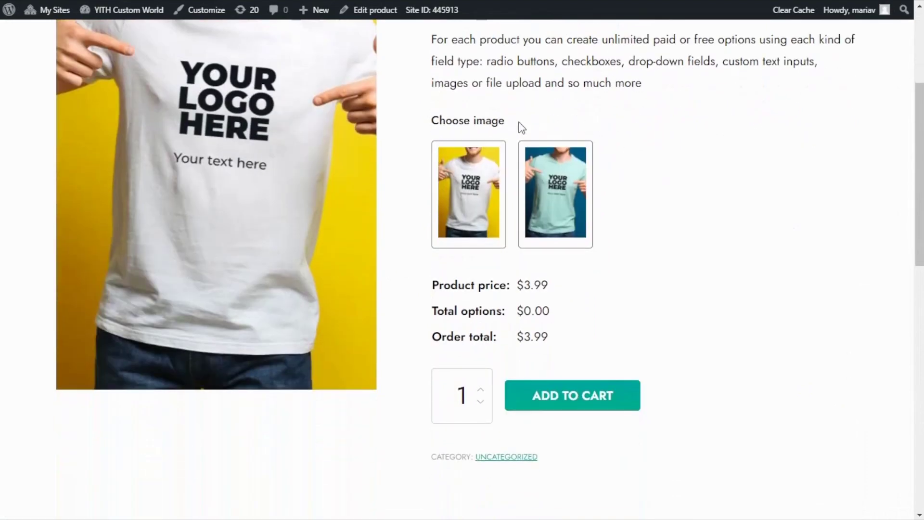
left_click(472, 193)
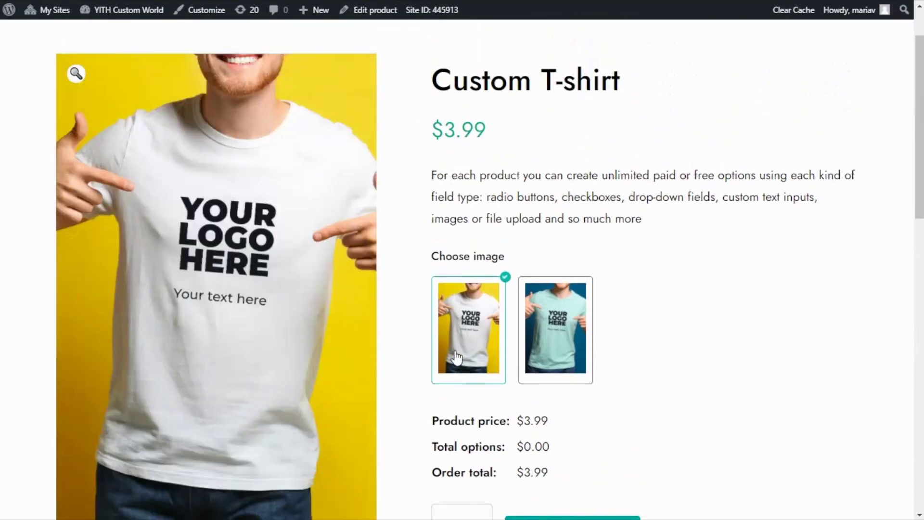
left_click(561, 331)
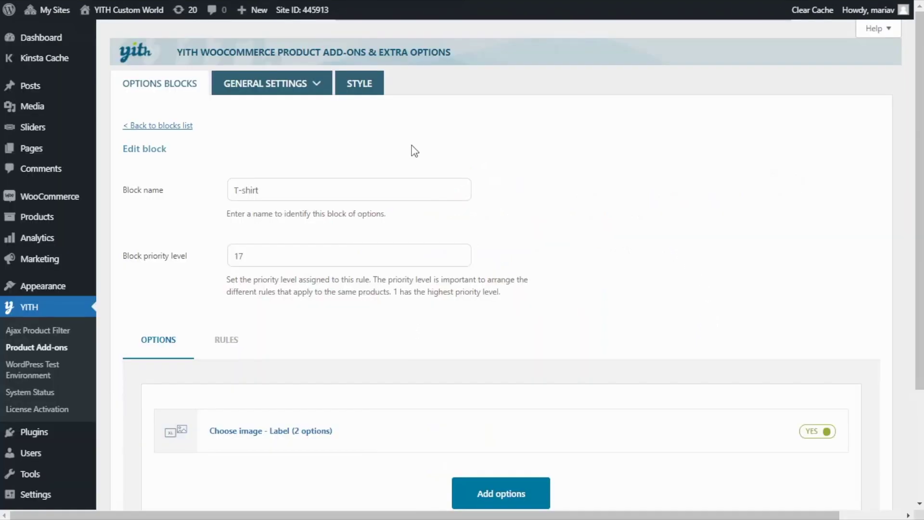
Step: Add a "Label or image" option set to the T-shirt block with the title "Choose size"
scroll(550, 198, "down", 5)
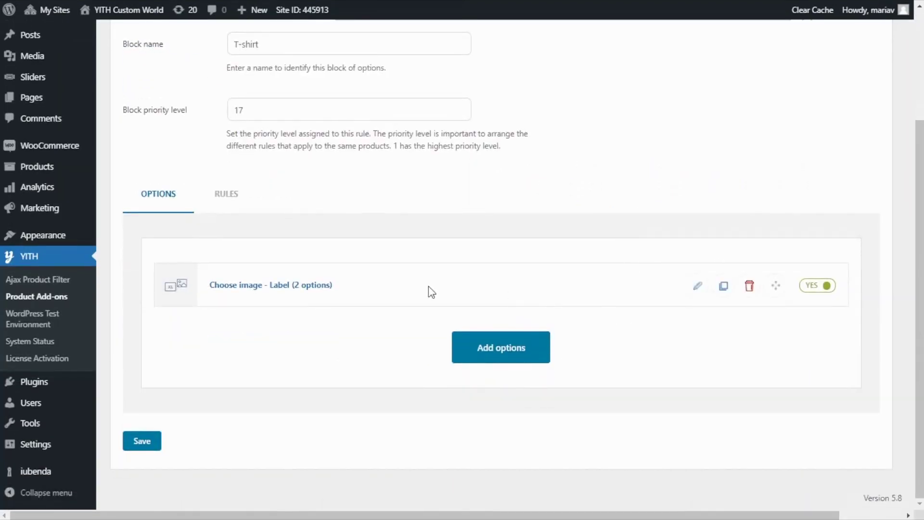
left_click(503, 359)
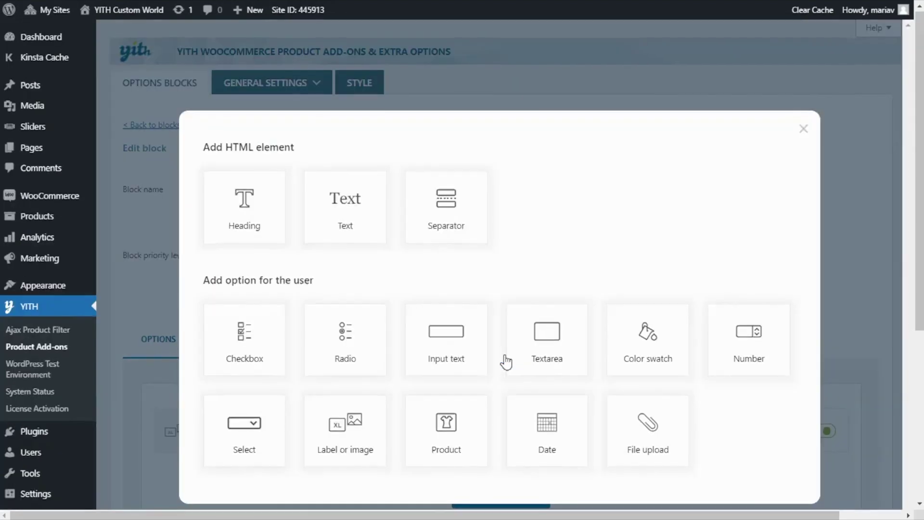
scroll(506, 361, "down", 1)
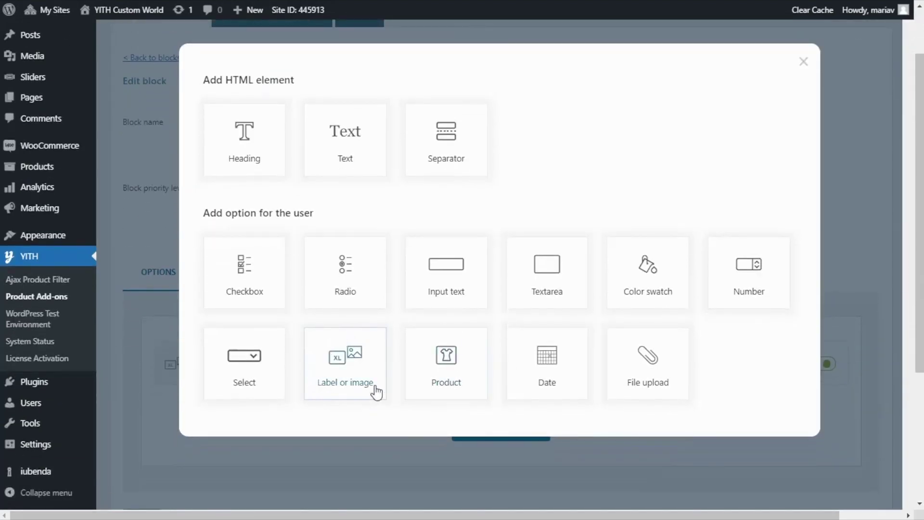
left_click(374, 359)
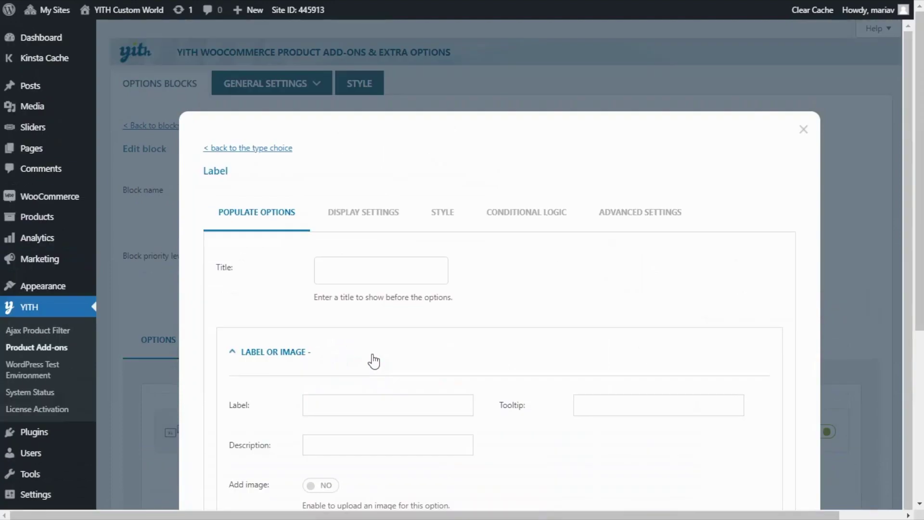
left_click(339, 271)
type("Choose size")
Step: Give the first size option the label S and tooltip Small, and add further options labelled M, L, XL and XXL
scroll(501, 286, "down", 4)
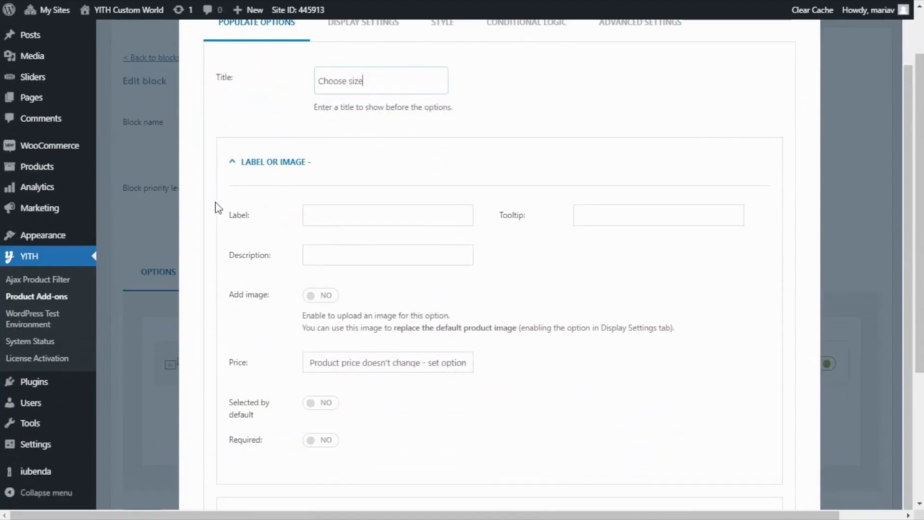
scroll(265, 222, "down", 2)
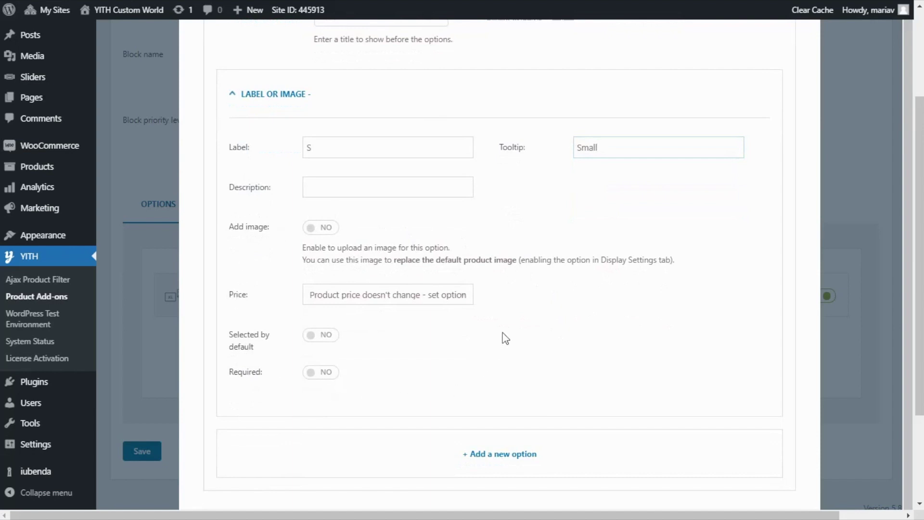
scroll(505, 339, "down", 3)
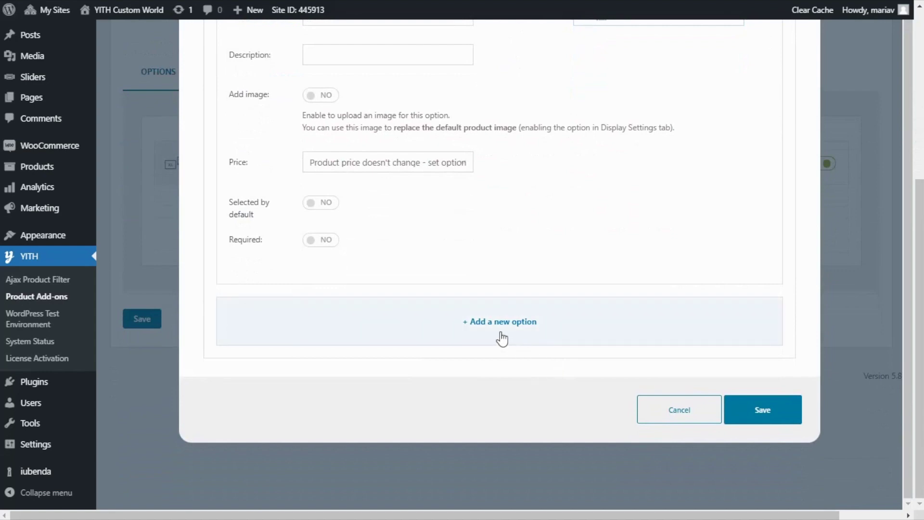
left_click(502, 338)
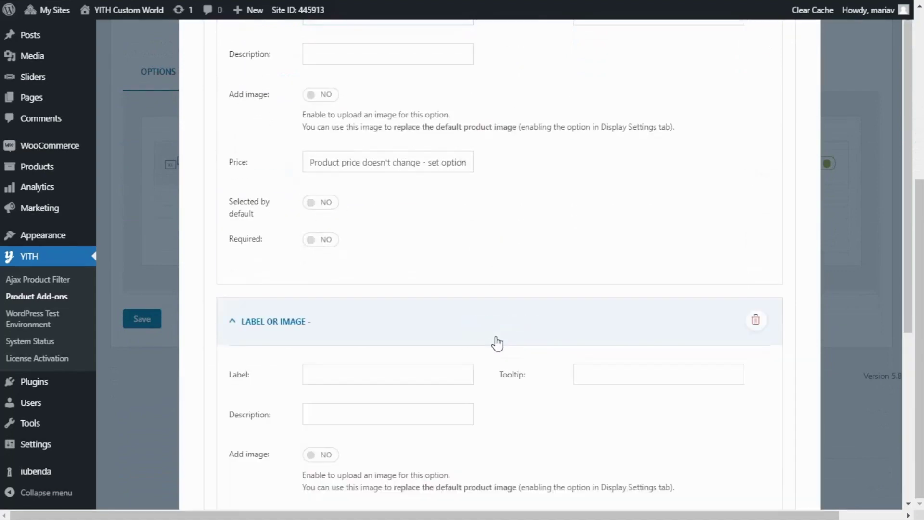
left_click(306, 372)
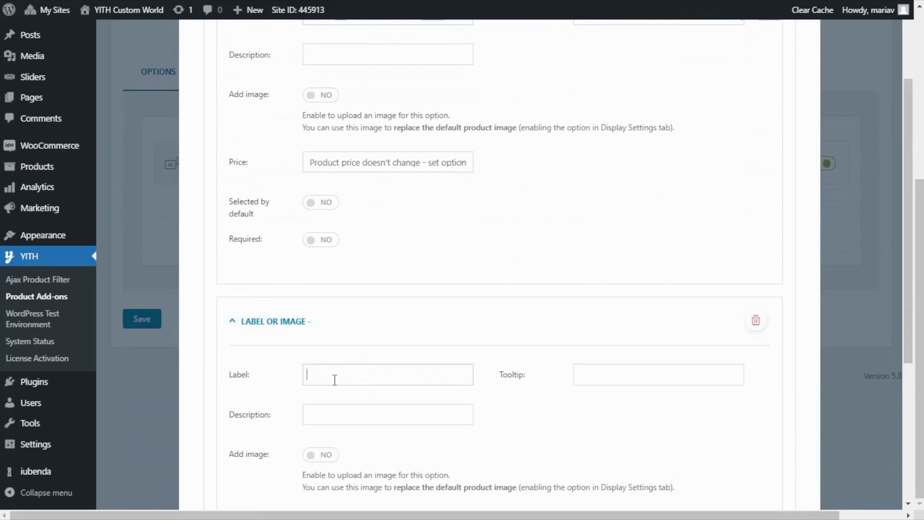
type("XL")
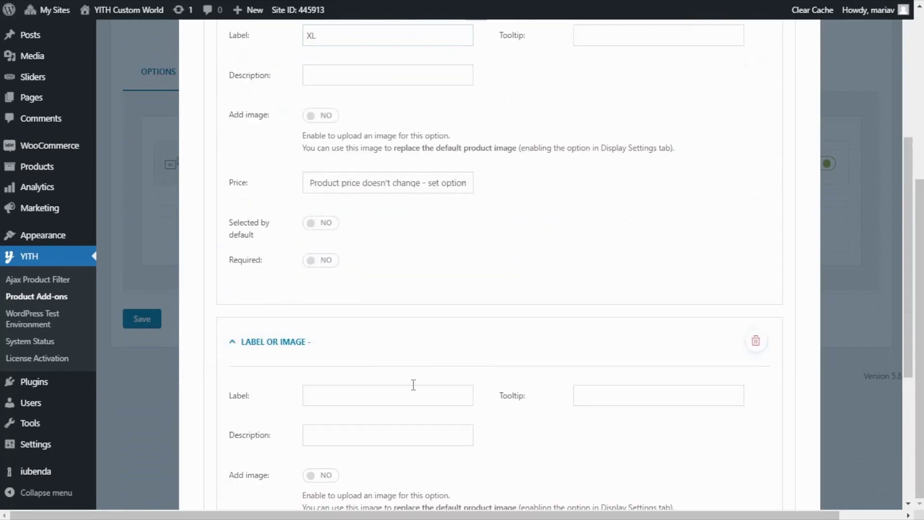
left_click(413, 385)
type("XXL")
scroll(425, 392, "down", 4)
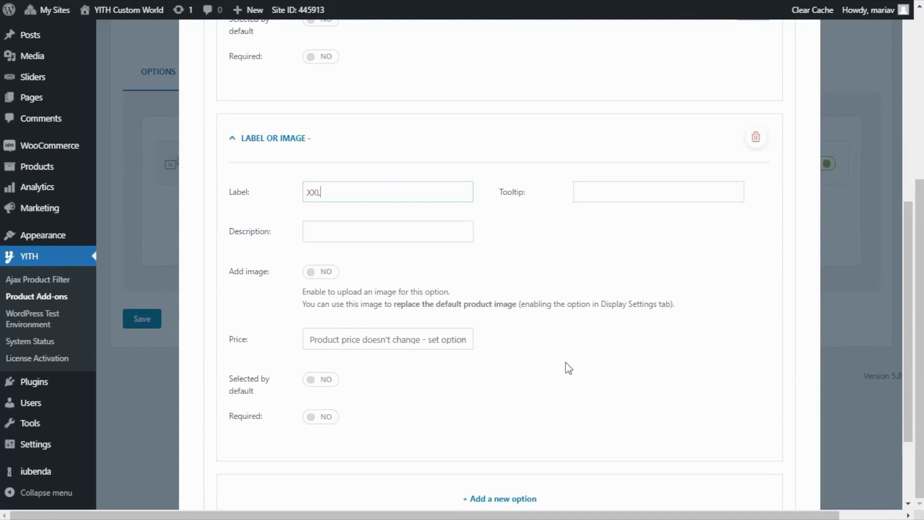
Step: Check the size entries and display settings of the "Choose size" option set, and save it
scroll(568, 368, "up", 9)
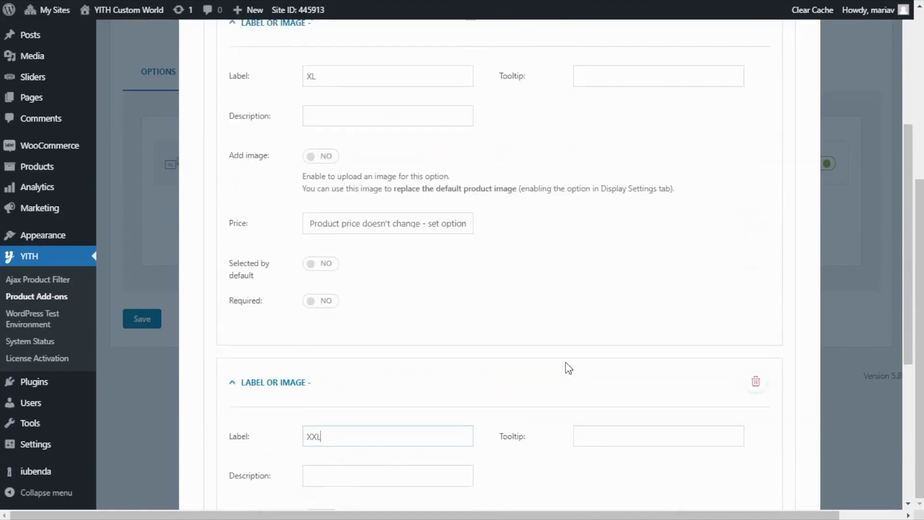
scroll(568, 369, "up", 15)
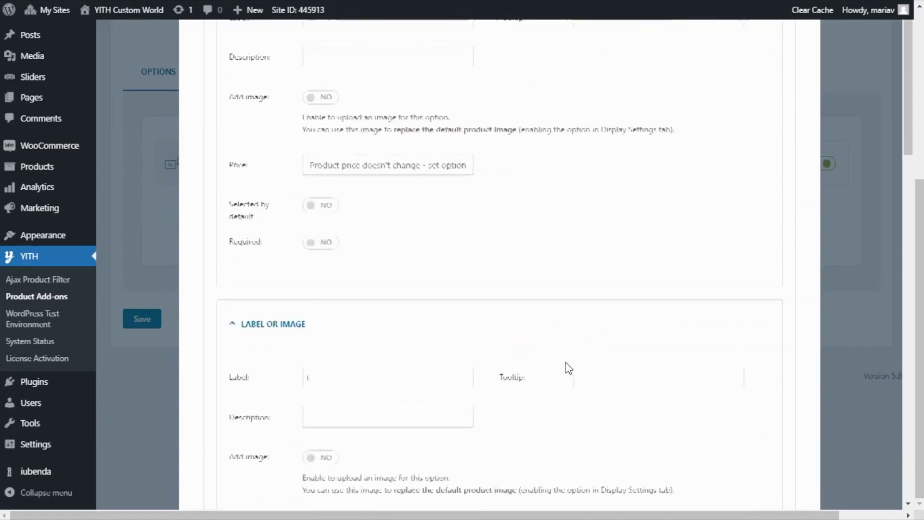
scroll(569, 368, "up", 5)
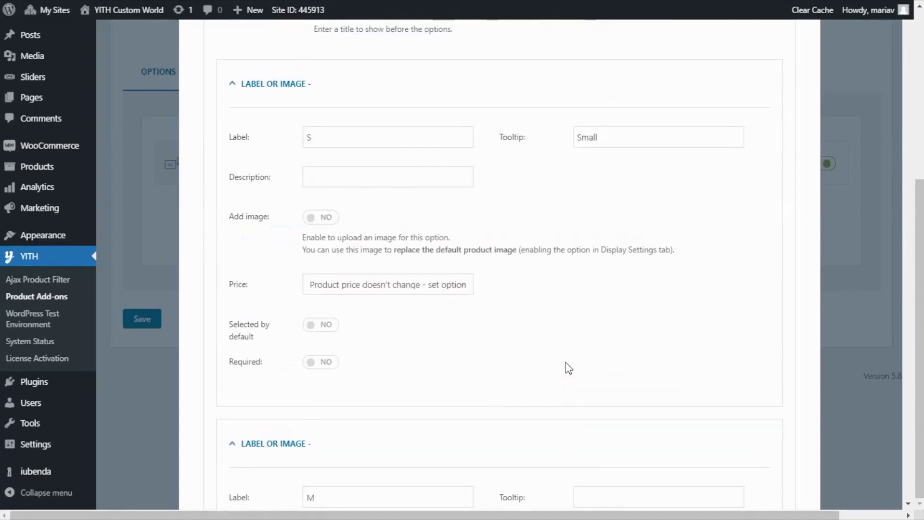
scroll(569, 368, "up", 6)
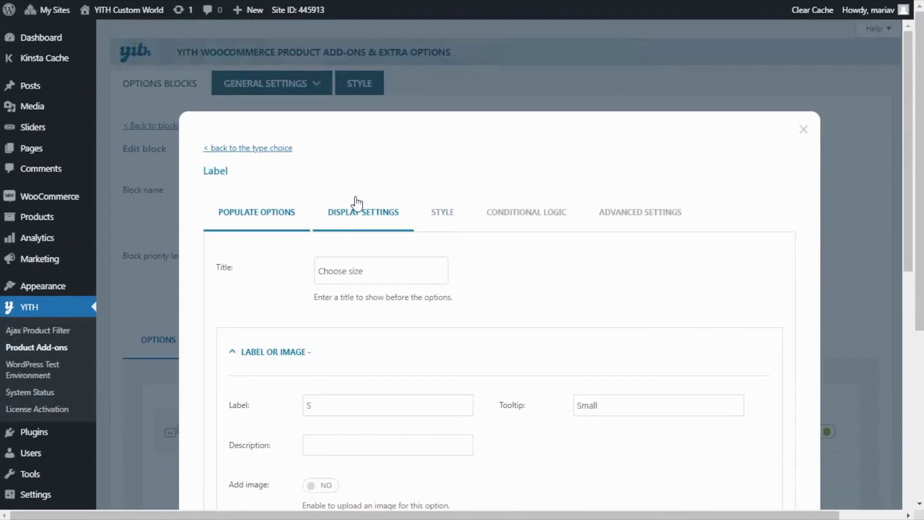
left_click(367, 228)
scroll(433, 258, "down", 3)
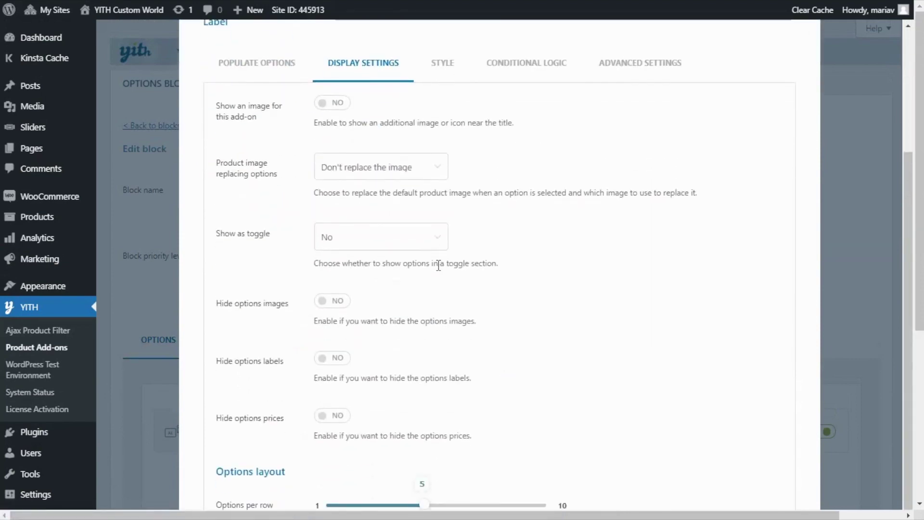
scroll(427, 340, "down", 3)
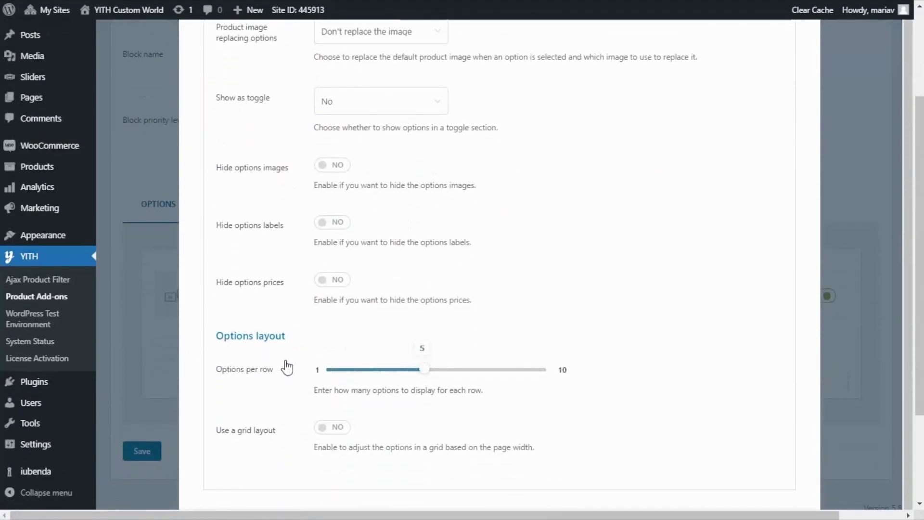
scroll(299, 340, "down", 2)
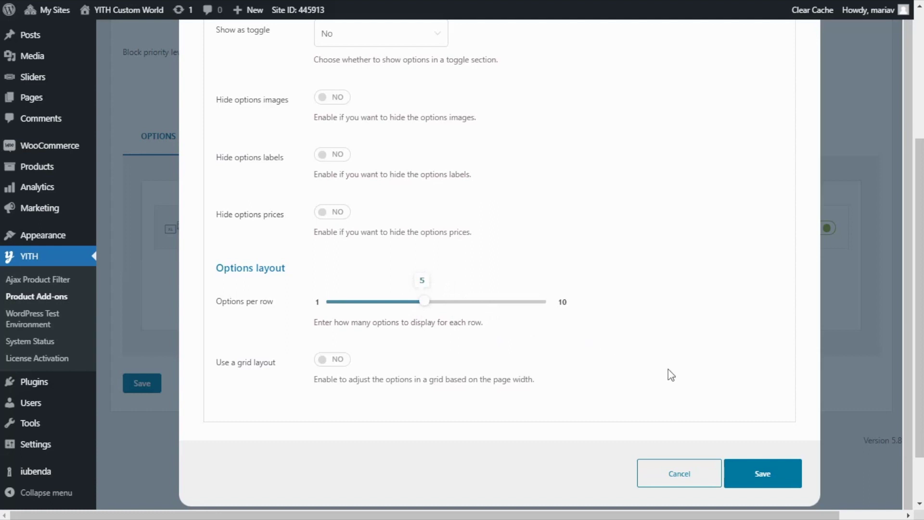
left_click(765, 480)
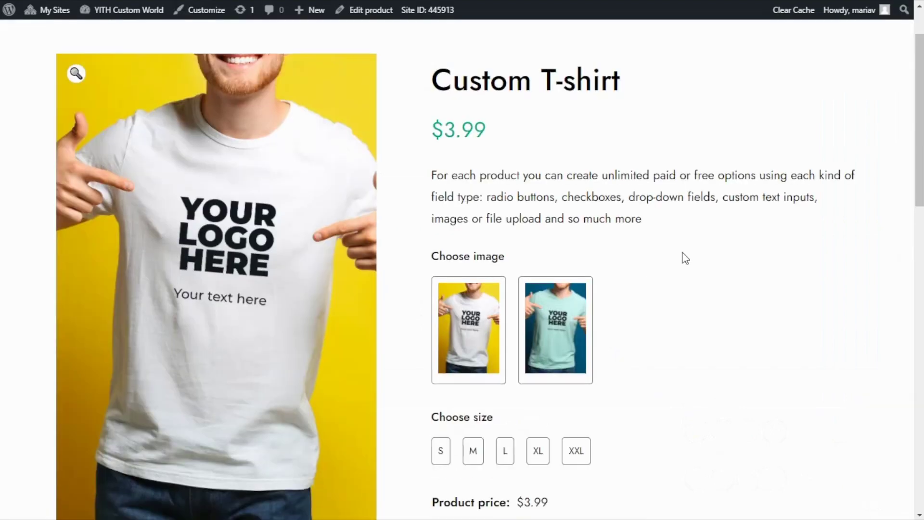
Step: Test the "Choose size" options on the Custom T-shirt product page by selecting size S
scroll(681, 256, "down", 3)
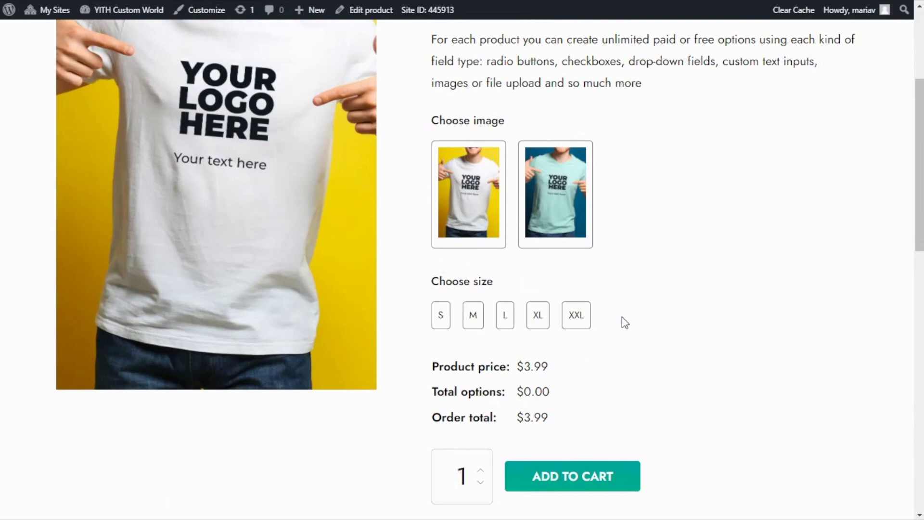
left_click(441, 327)
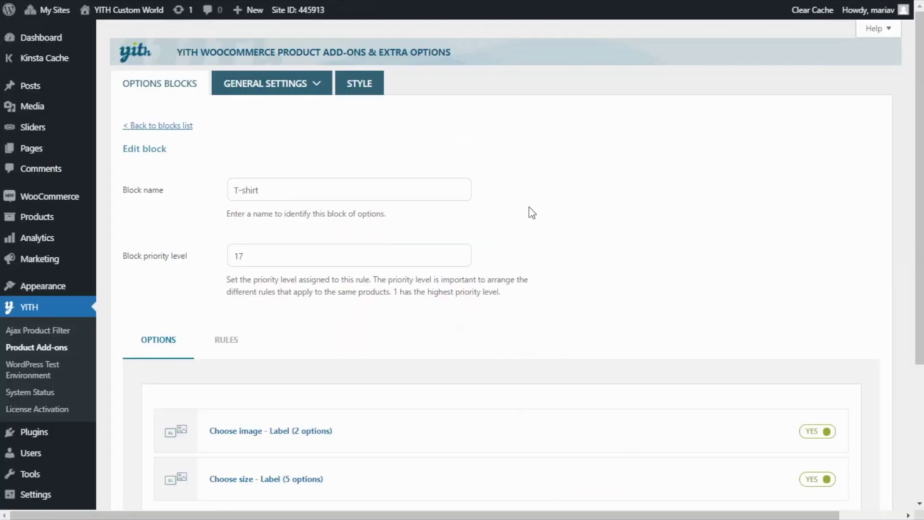
Step: Add a "File upload" option set to the T-shirt block with the title "Upload your logo"
scroll(532, 210, "down", 5)
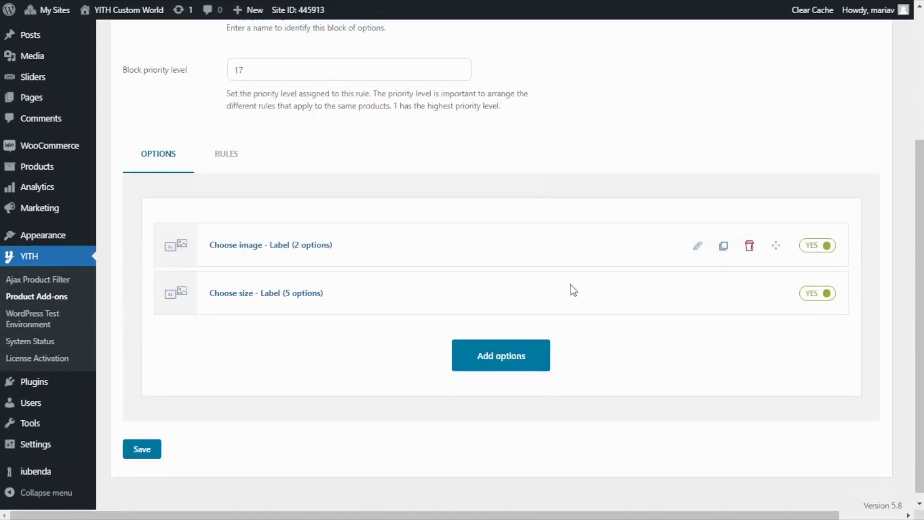
left_click(538, 348)
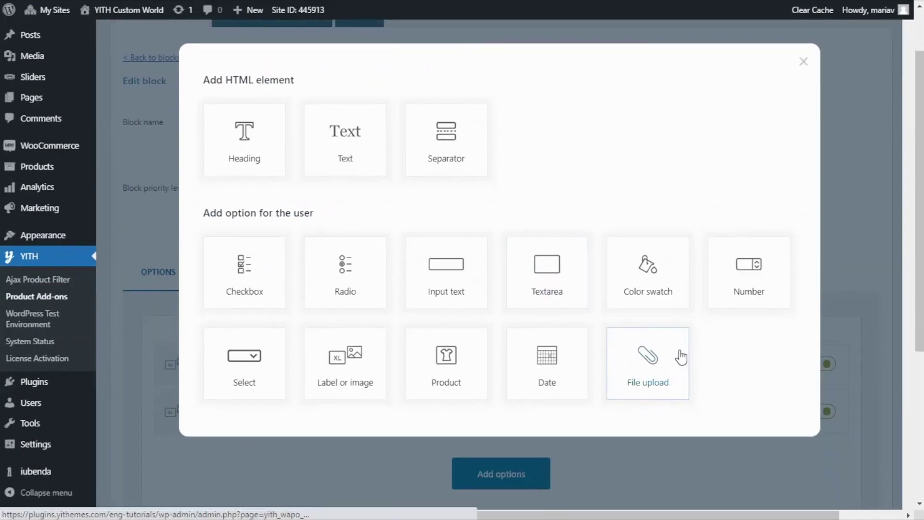
left_click(669, 353)
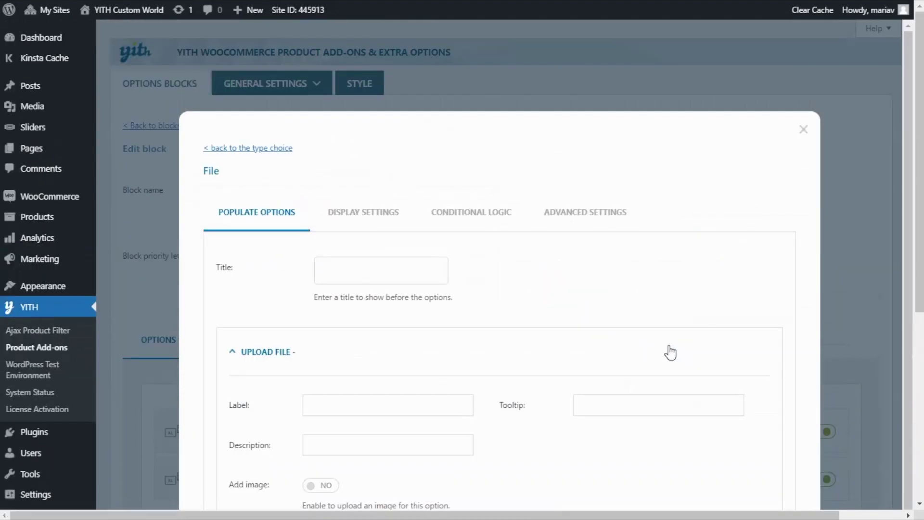
left_click(352, 270)
type("Upload your logo")
Step: Label the file option "Upload logo" and describe it as "Upload your logo to customize this t-shirt"
scroll(394, 308, "down", 4)
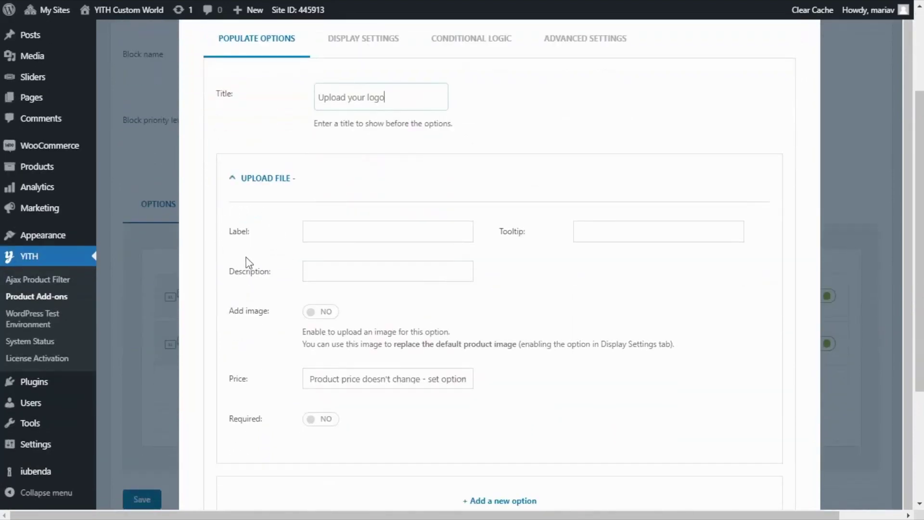
left_click(346, 233)
type("Upload logo")
left_click(319, 269)
type("Upload your logo to customize this t-shirt")
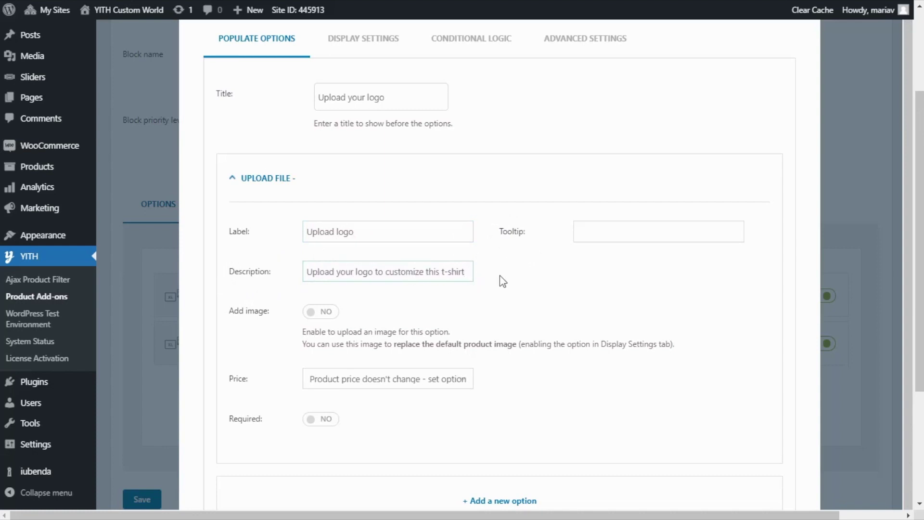
Step: Make the logo upload increase the main product price by a regular cost of 10 as a fixed amount
scroll(500, 275, "down", 1)
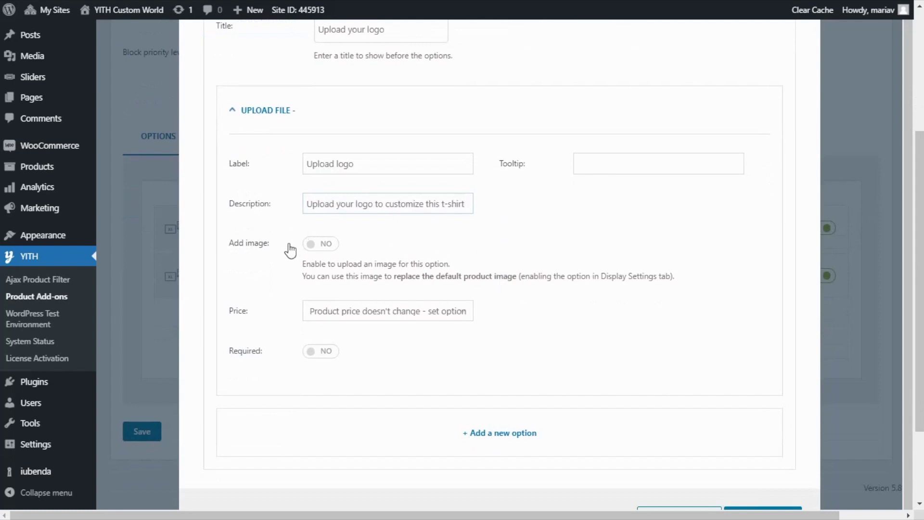
scroll(359, 243, "down", 1)
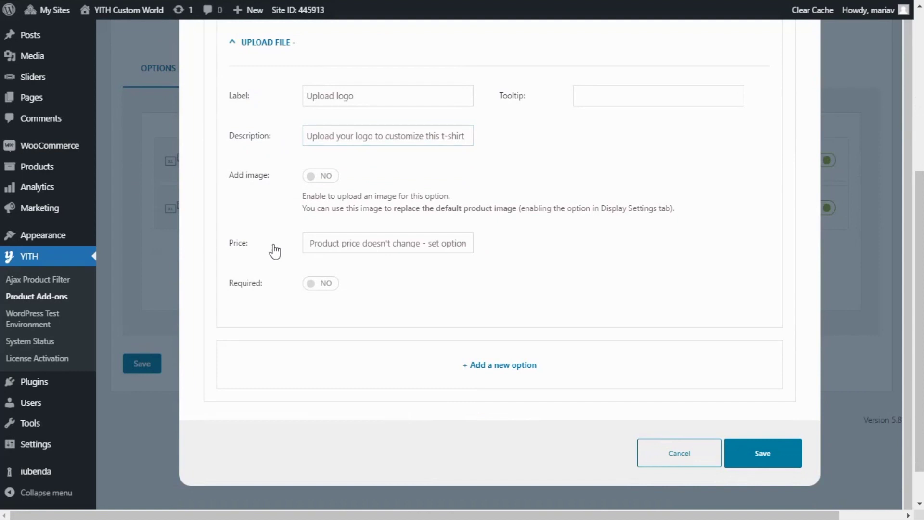
left_click(454, 253)
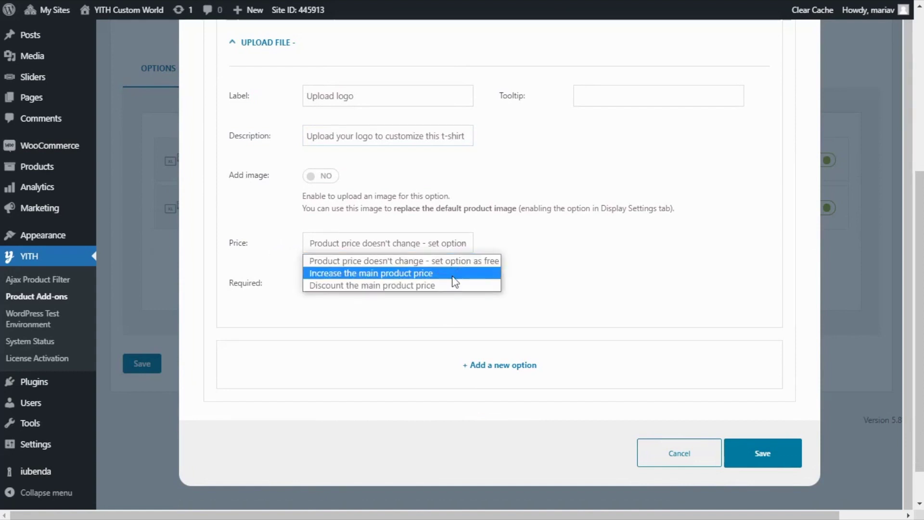
left_click(454, 274)
left_click(312, 282)
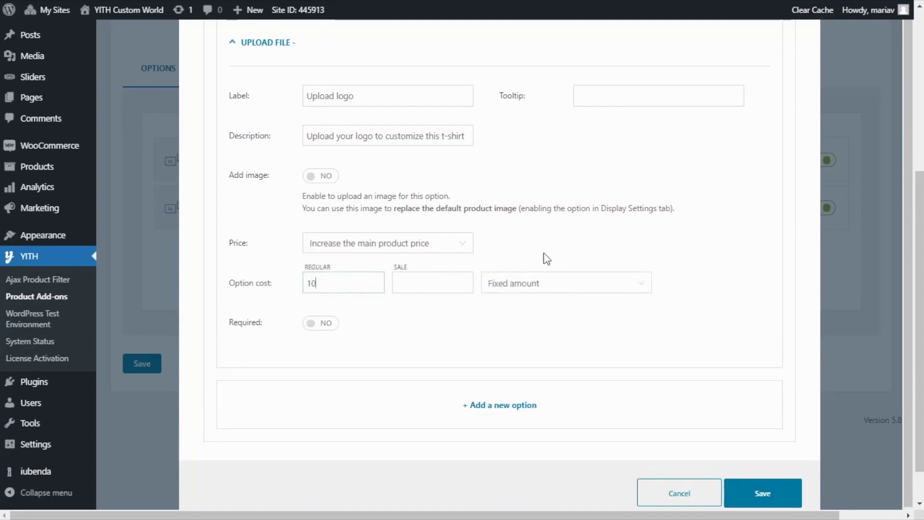
left_click(562, 285)
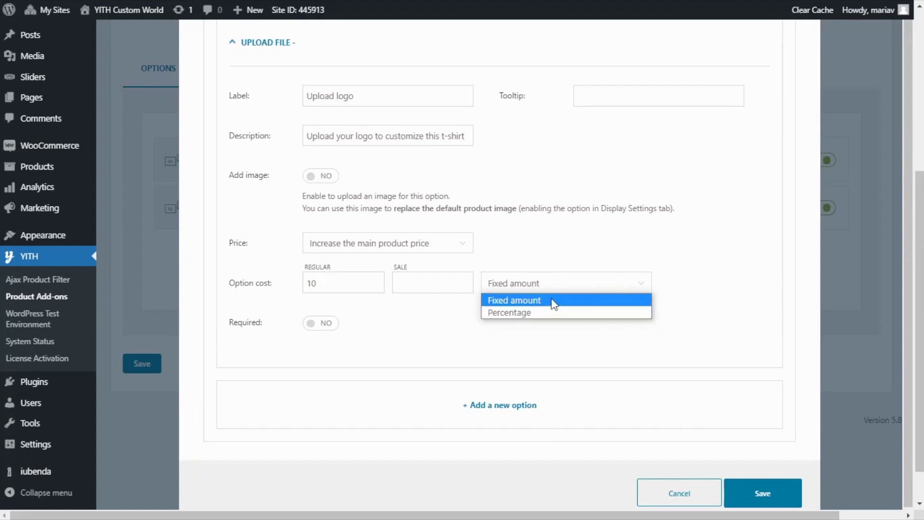
left_click(552, 301)
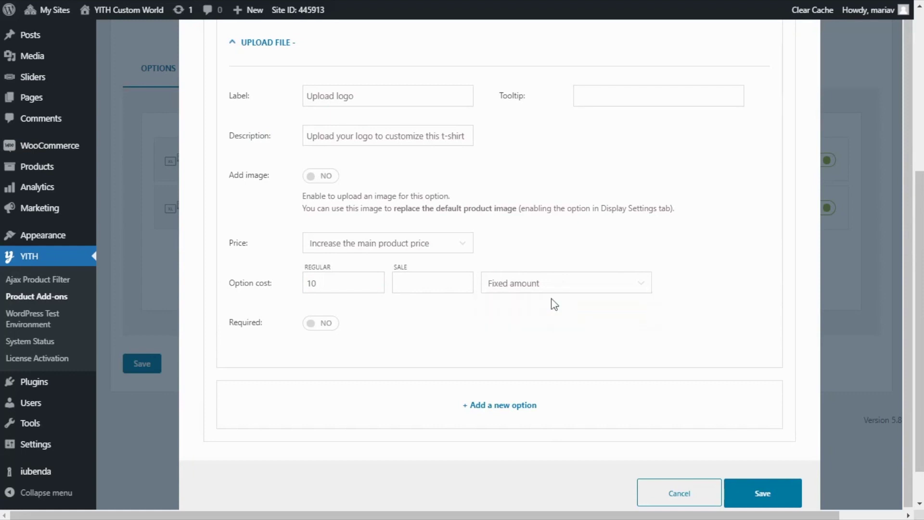
Step: Display one logo upload option per row in a grid layout with 50% options width, and save the option set
scroll(522, 205, "up", 2)
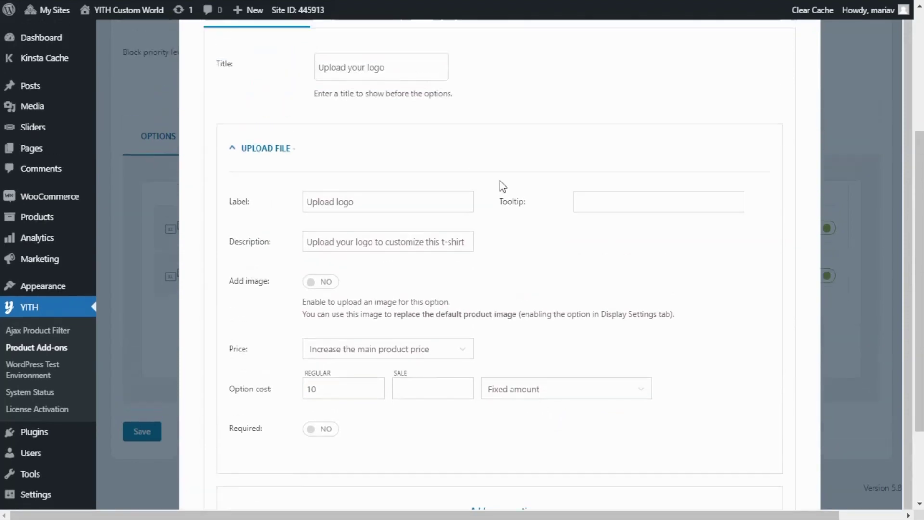
scroll(507, 198, "up", 4)
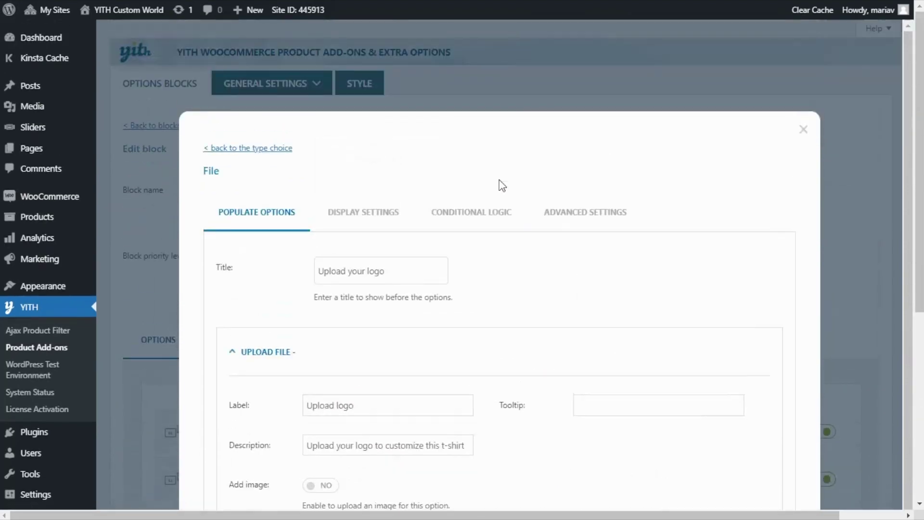
left_click(368, 226)
scroll(444, 262, "down", 8)
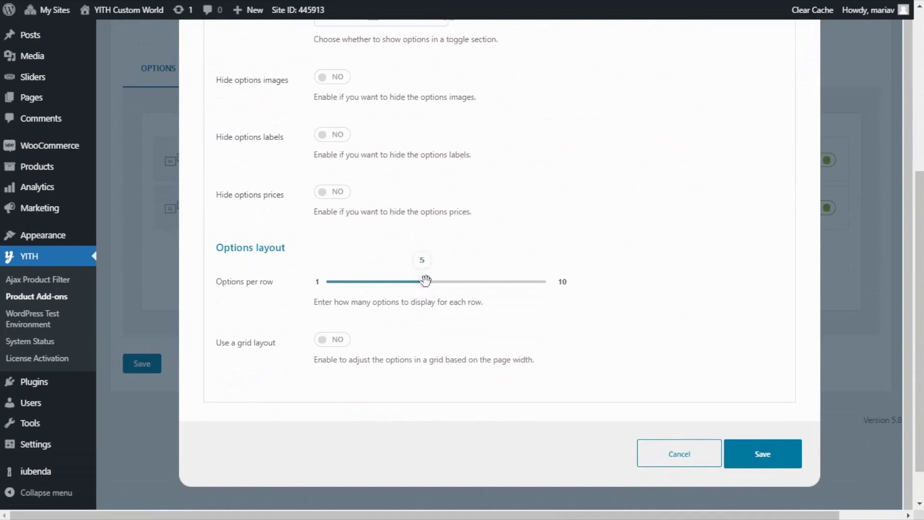
left_click_drag(426, 281, 326, 281)
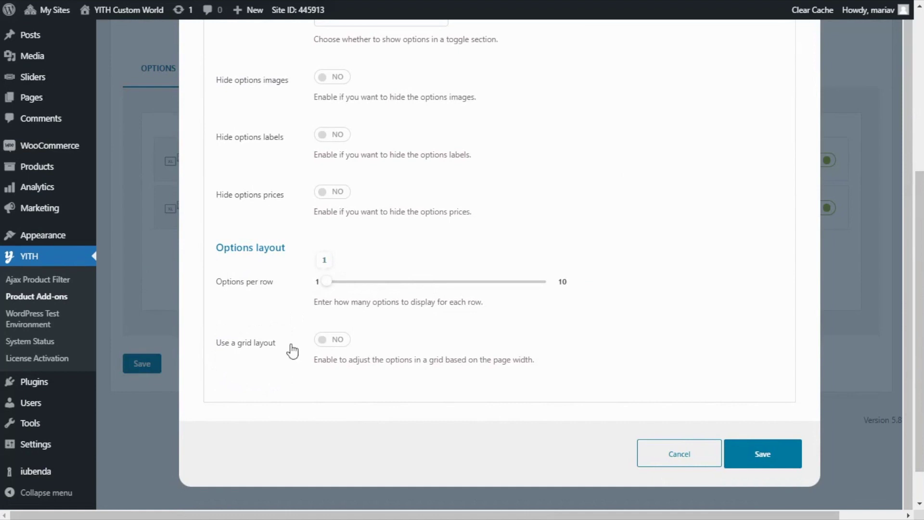
left_click(334, 342)
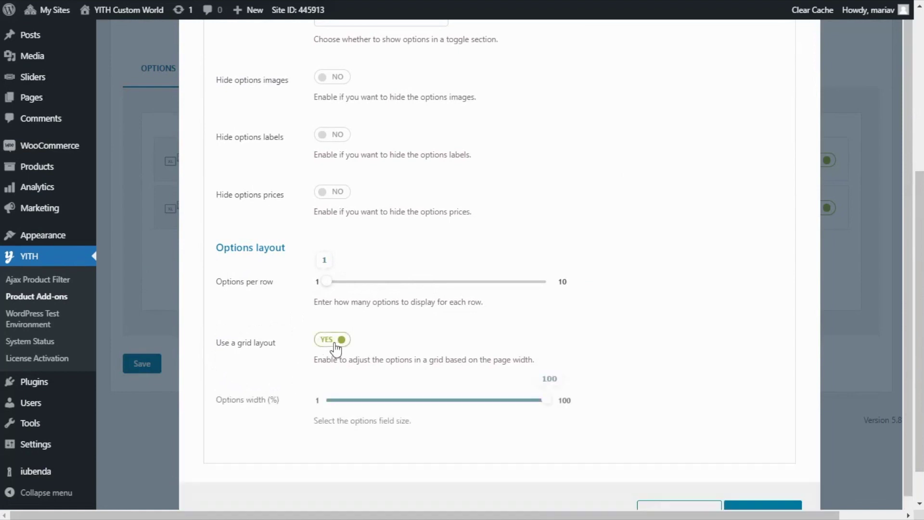
scroll(330, 361, "down", 1)
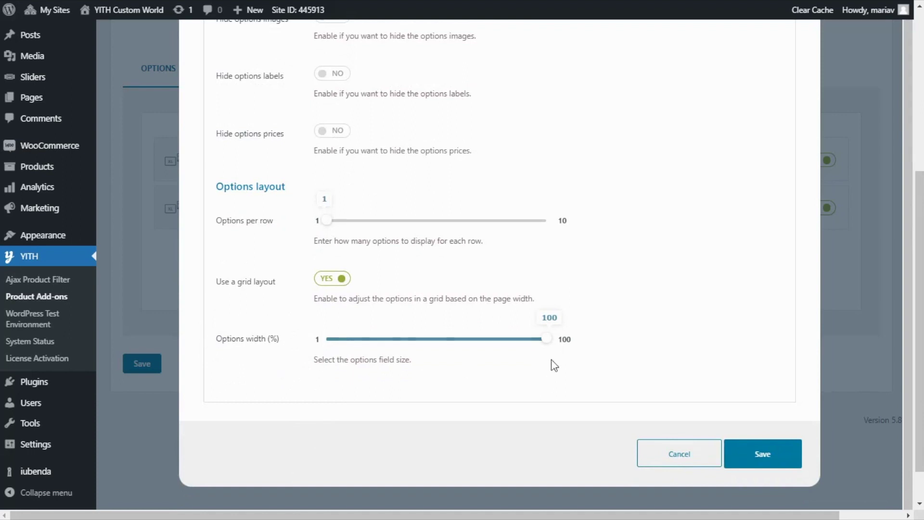
left_click_drag(546, 339, 438, 336)
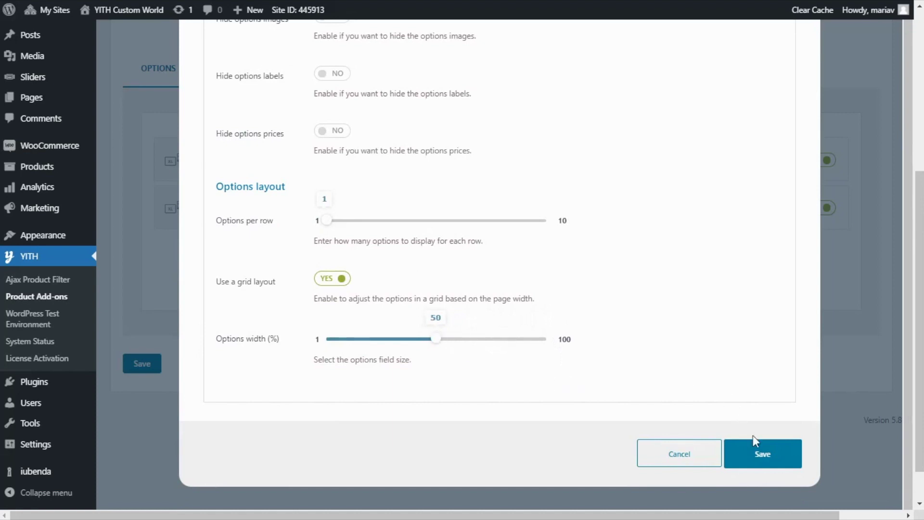
left_click(761, 454)
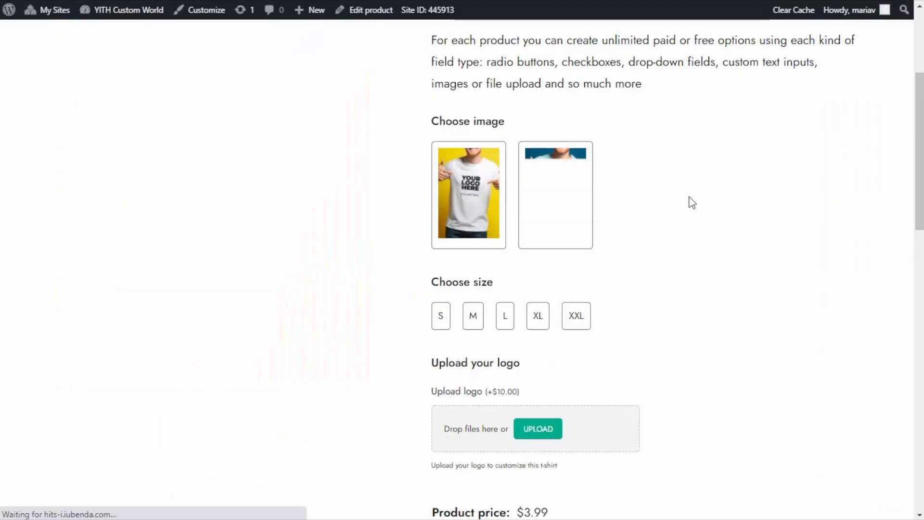
scroll(693, 253, "down", 3)
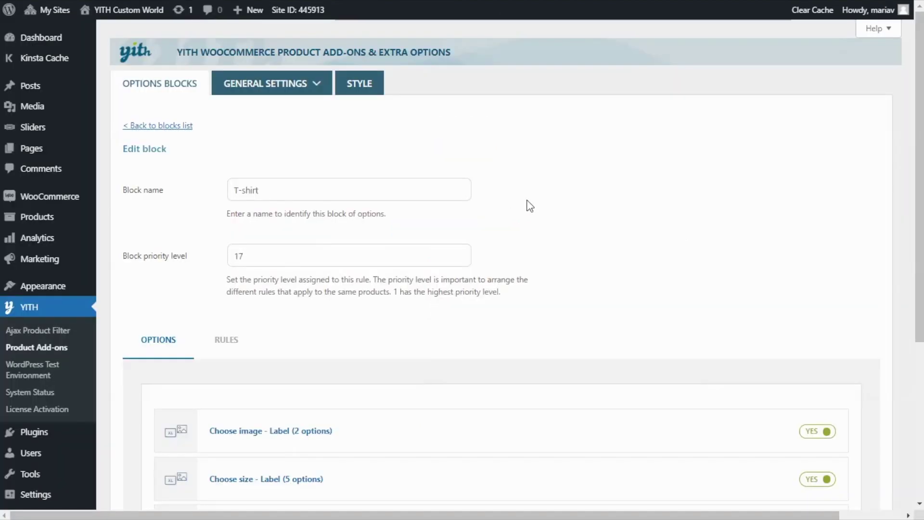
Step: Add a "Textarea" option set to the T-shirt block with the title "Custom text"
scroll(528, 204, "down", 4)
scroll(579, 232, "down", 1)
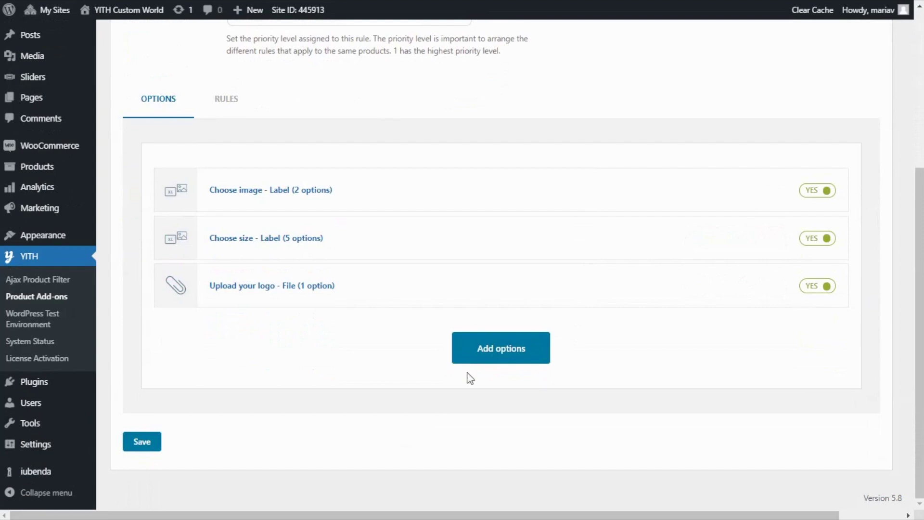
left_click(508, 364)
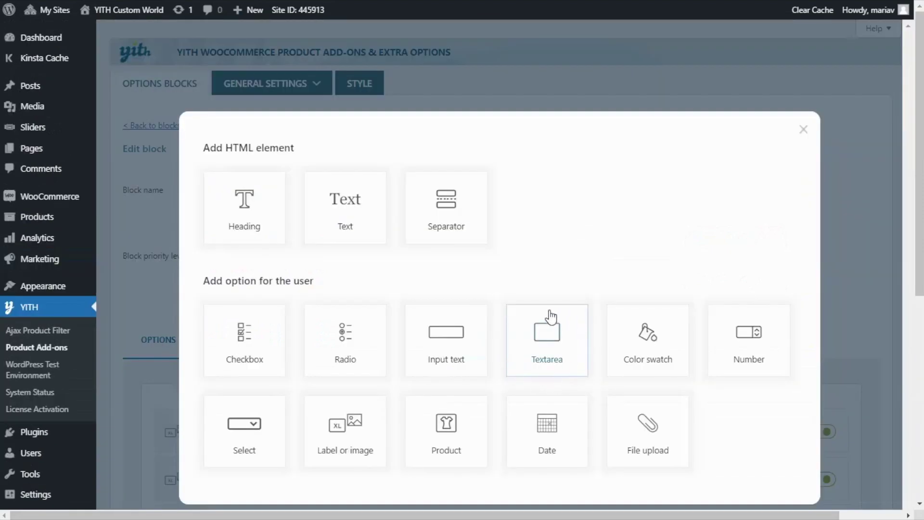
left_click(519, 337)
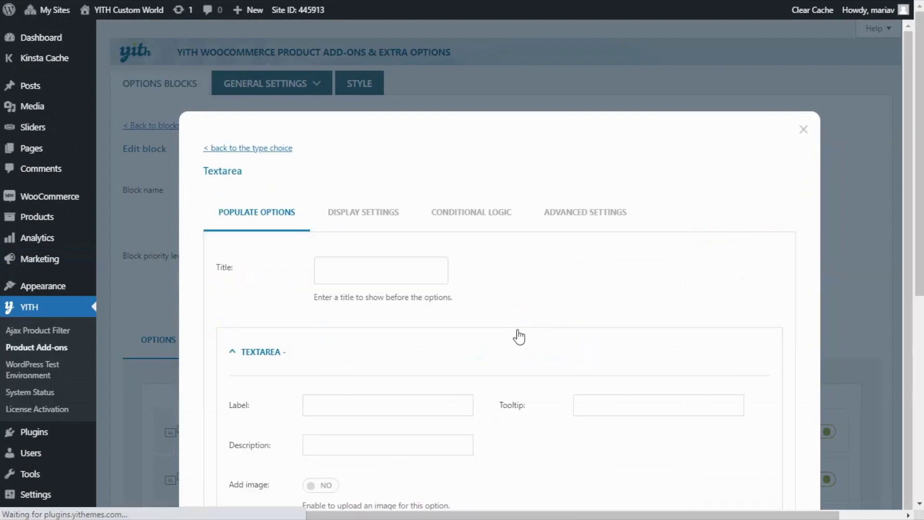
left_click(349, 274)
type("Custom tex")
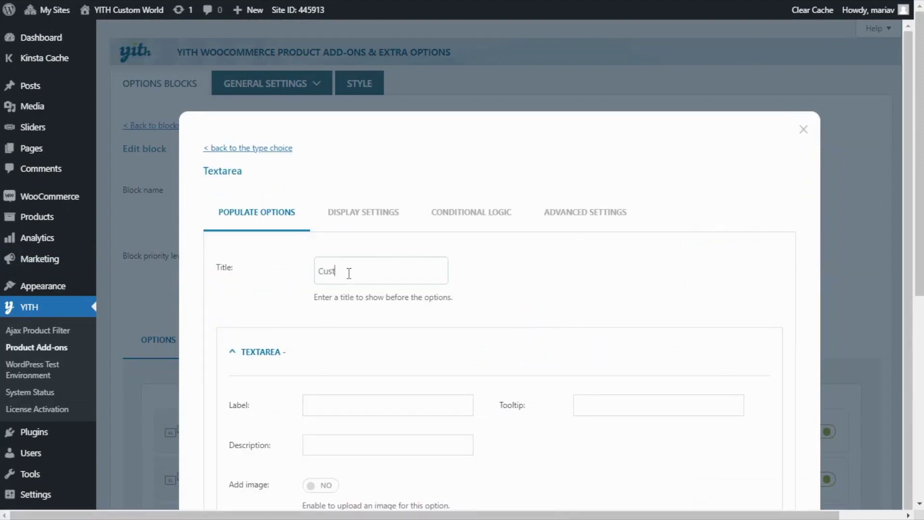
type("t")
Step: Label the textarea "Enter your custom text" and add the description "Here enter a small sentence to show under the logo. Max 20 characters."
scroll(430, 274, "down", 3)
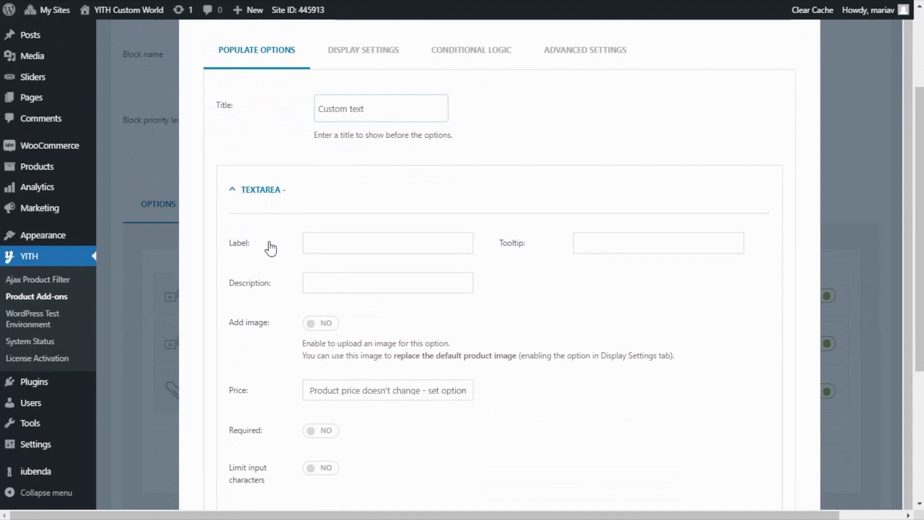
left_click(334, 243)
type("Enter your custom")
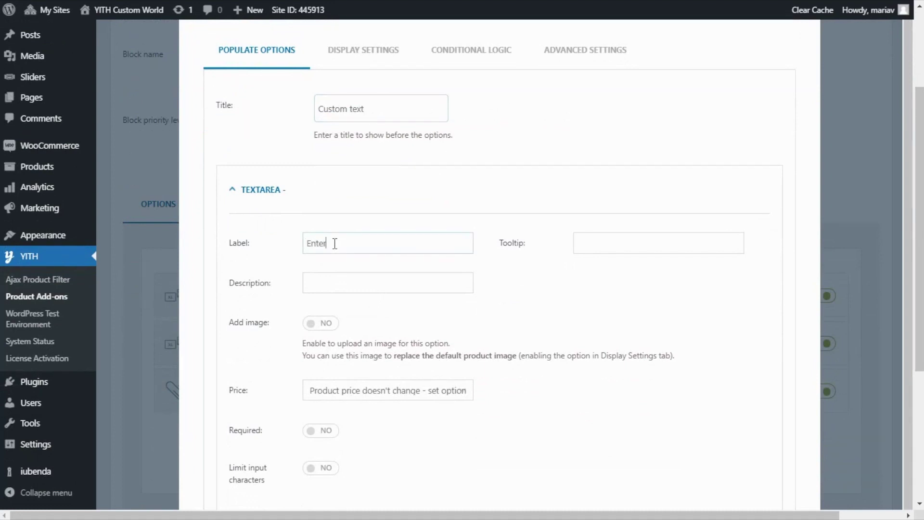
type(" text")
left_click(319, 280)
key("ctrl+v")
key("Home")
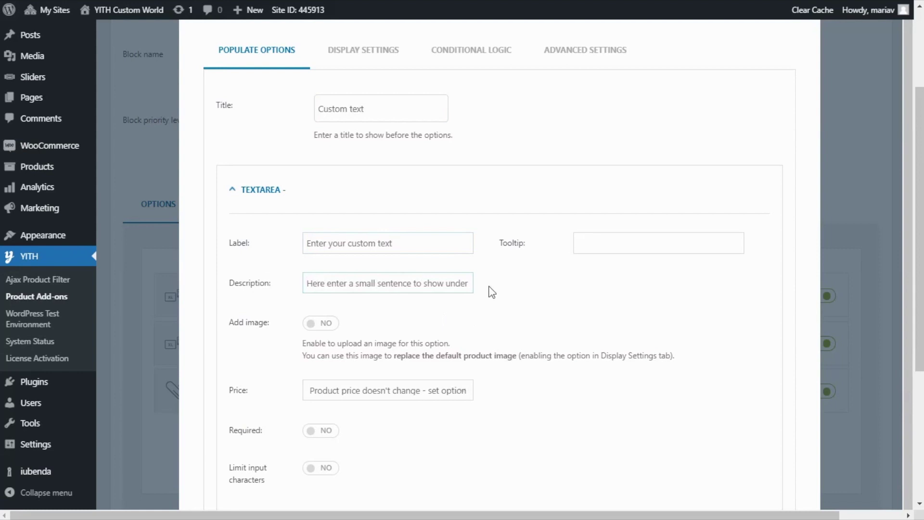
key("End")
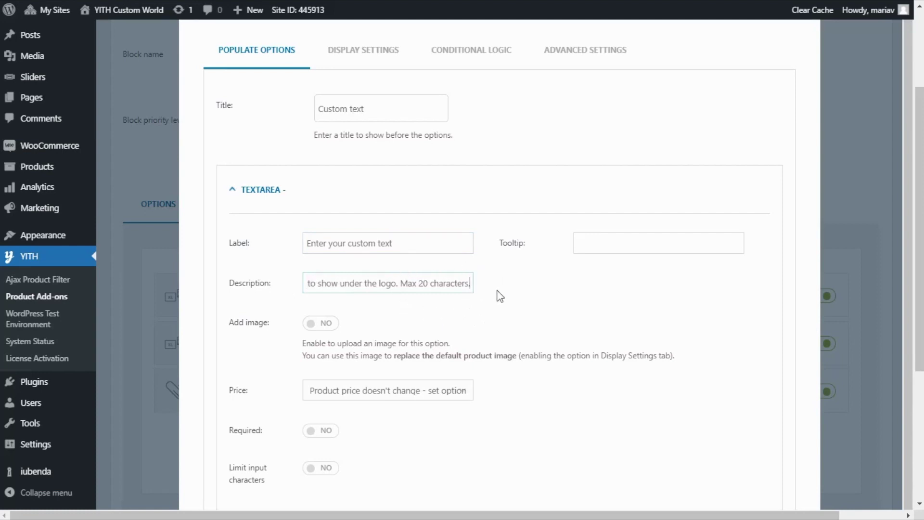
Step: Make the custom text option increase the main product price by a regular cost of 5
scroll(500, 295, "down", 3)
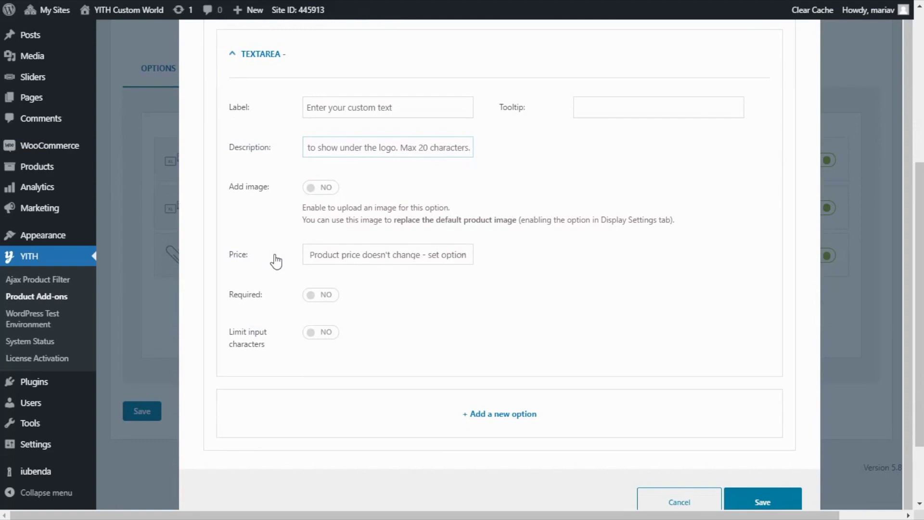
left_click(460, 266)
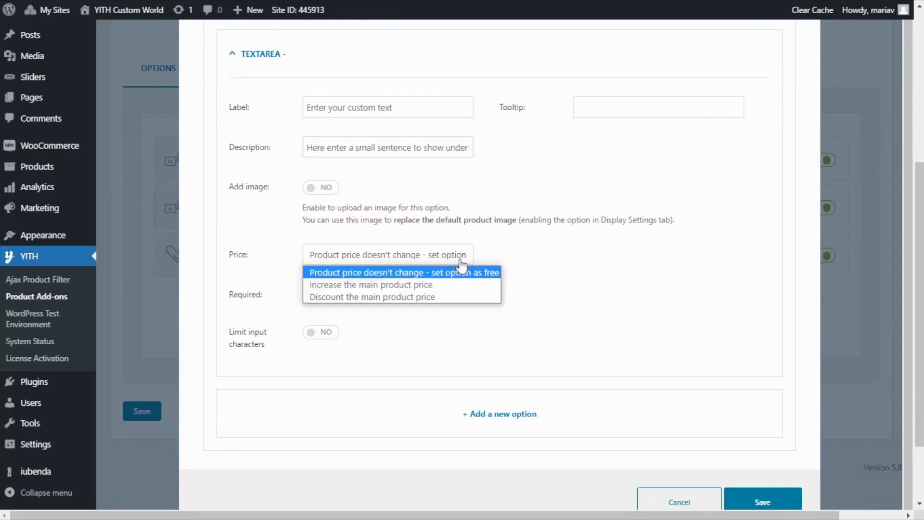
left_click(458, 290)
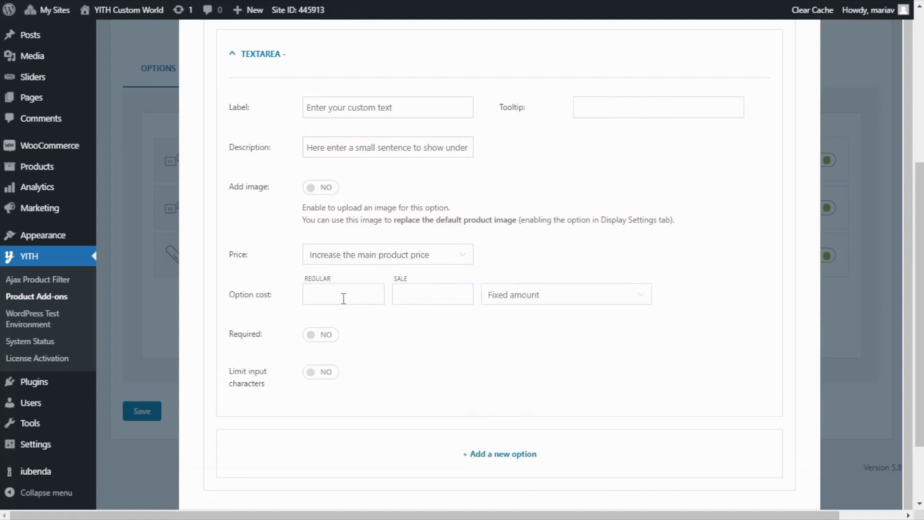
type("5")
Step: Limit the custom text input to a maximum of 20 characters
scroll(404, 337, "down", 1)
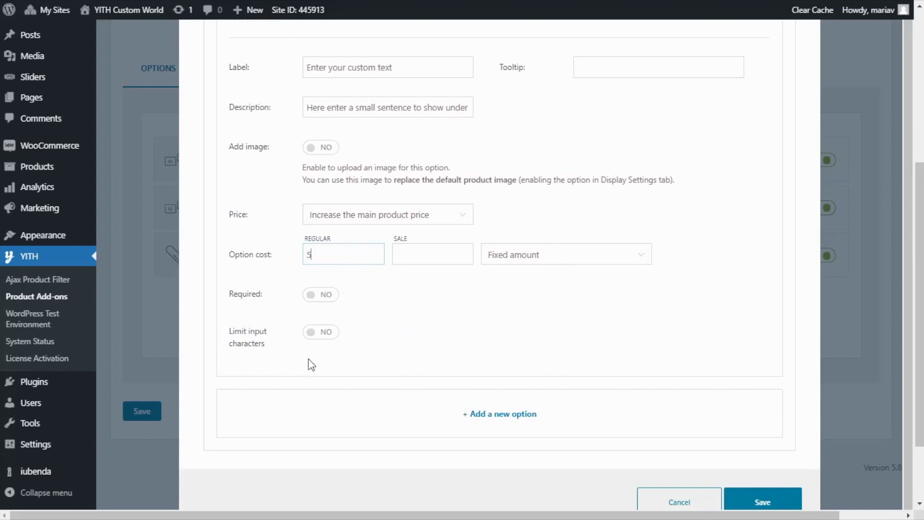
left_click(324, 335)
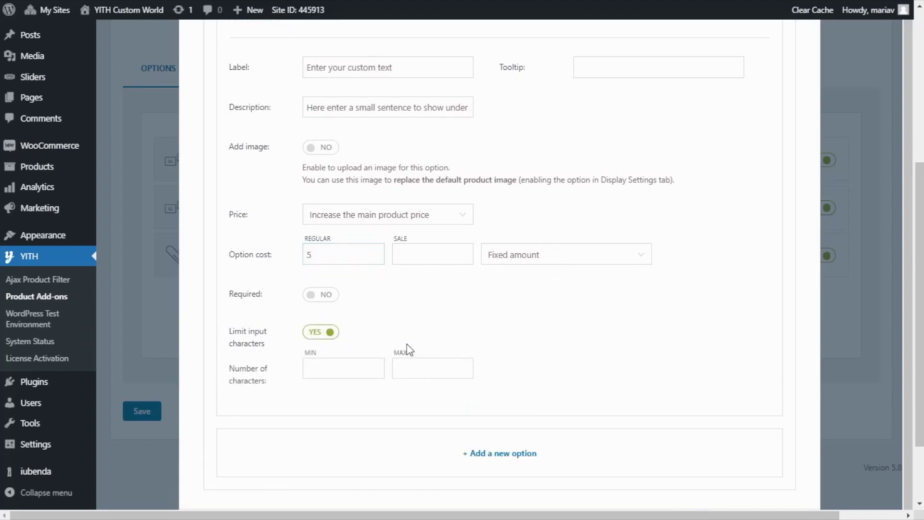
type("20")
scroll(698, 306, "up", 2)
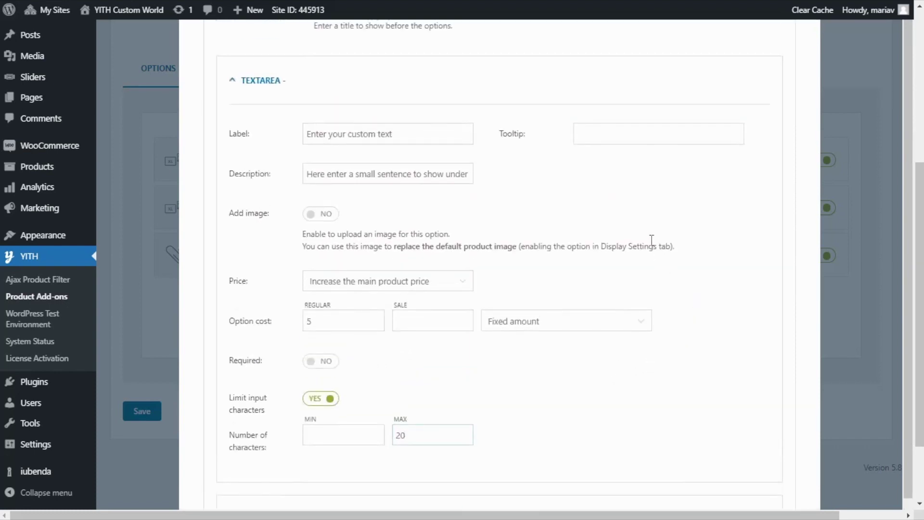
scroll(536, 223, "up", 5)
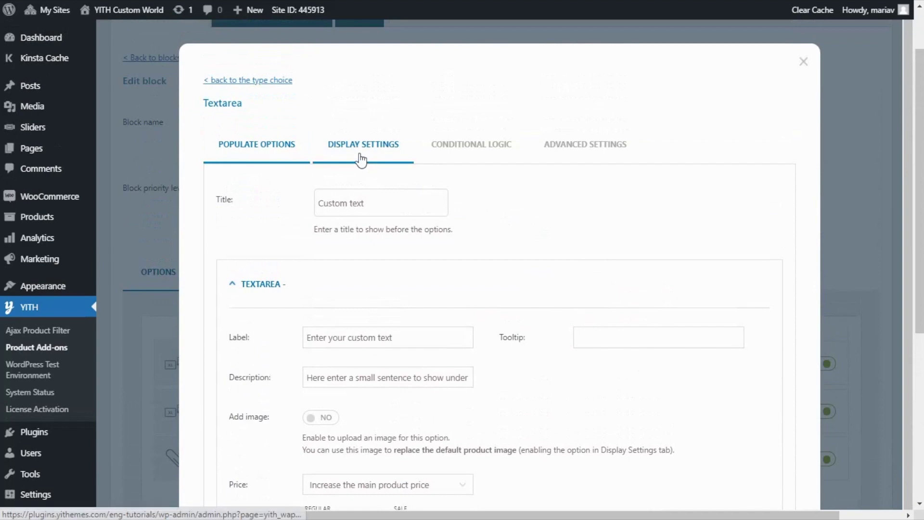
Step: Set the textarea add-on's display layout to 1 option per row
left_click(361, 159)
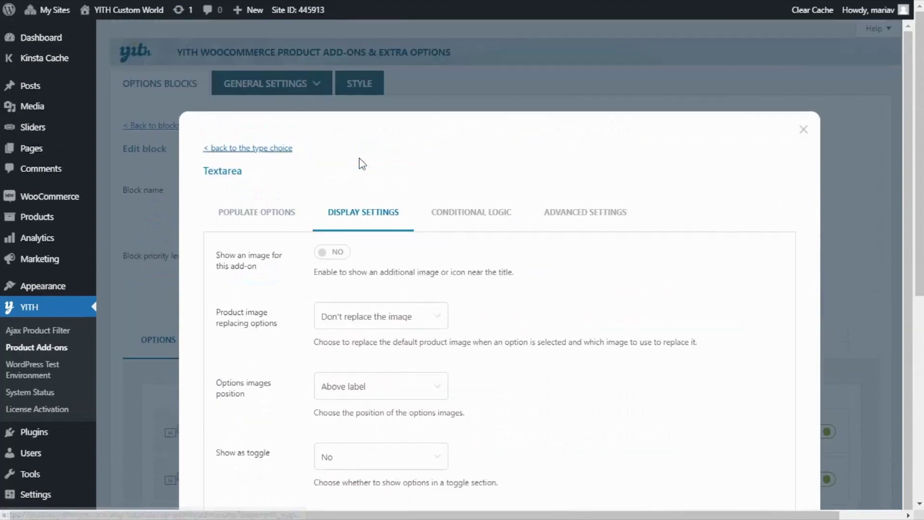
scroll(456, 264, "down", 8)
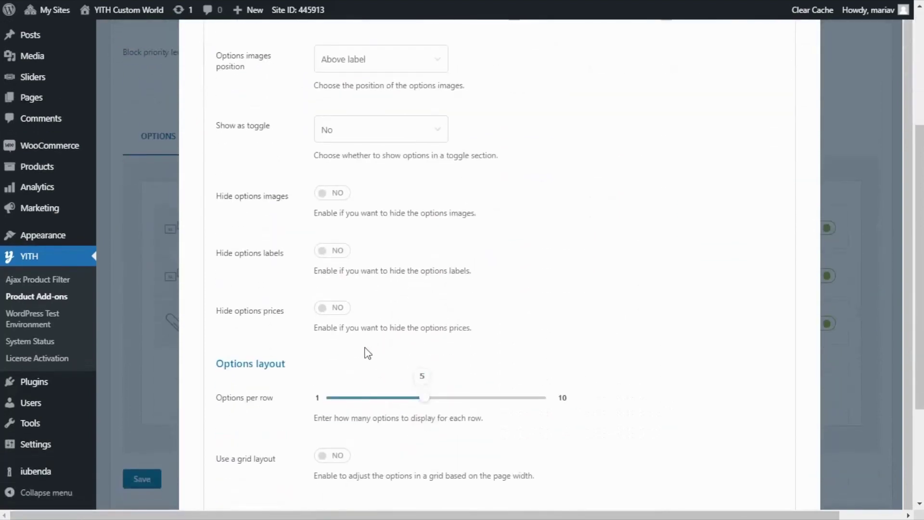
scroll(299, 303, "down", 2)
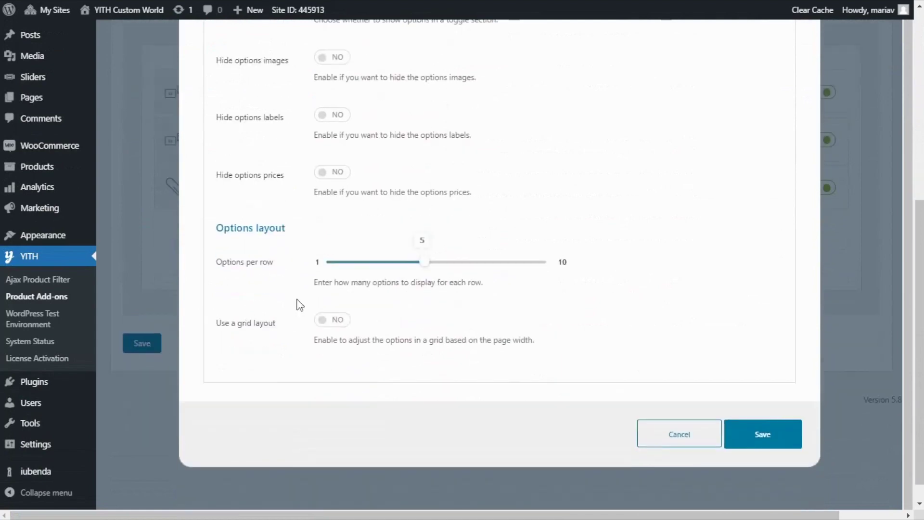
left_click_drag(423, 257, 319, 262)
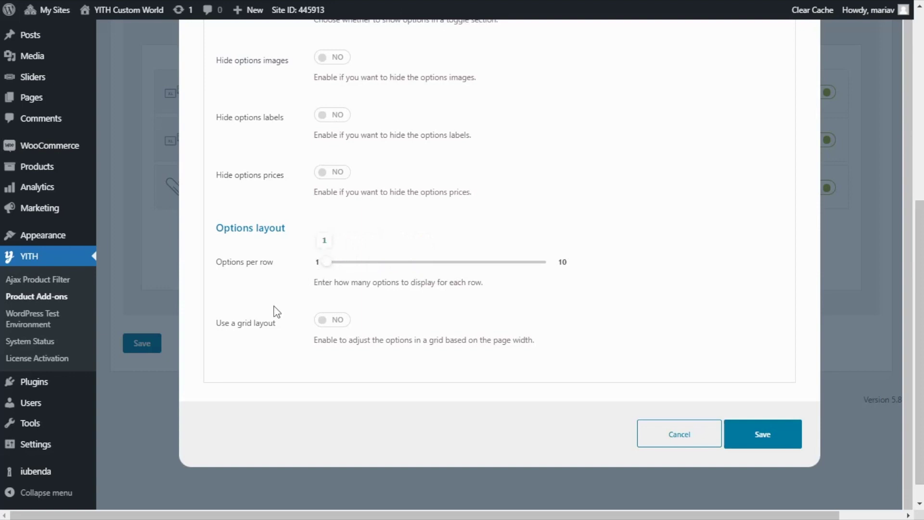
Step: Enable the grid layout for the textarea with an options width of 50% and save the add-on
left_click(337, 321)
scroll(433, 356, "down", 1)
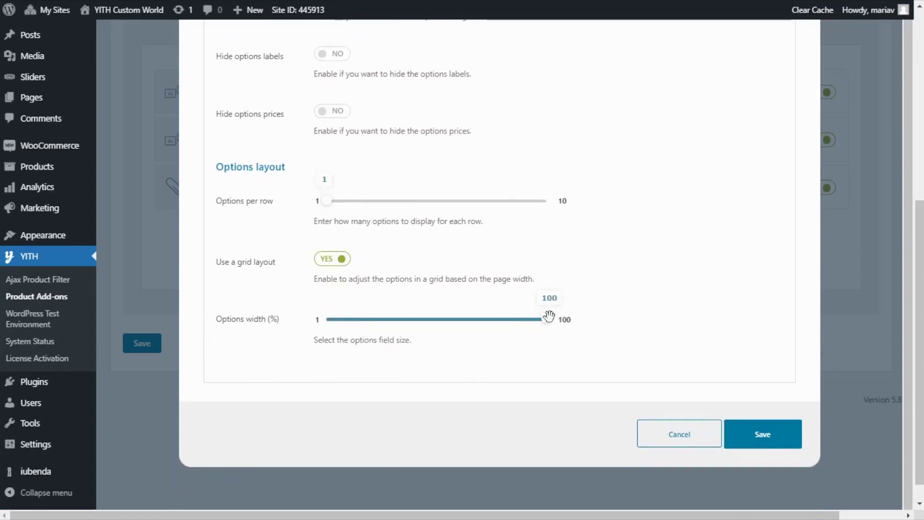
left_click_drag(548, 317, 455, 315)
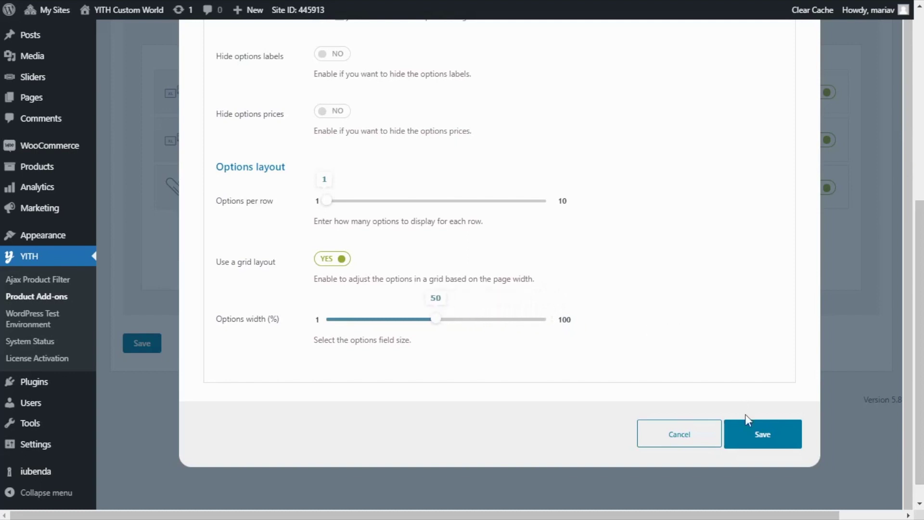
left_click(754, 435)
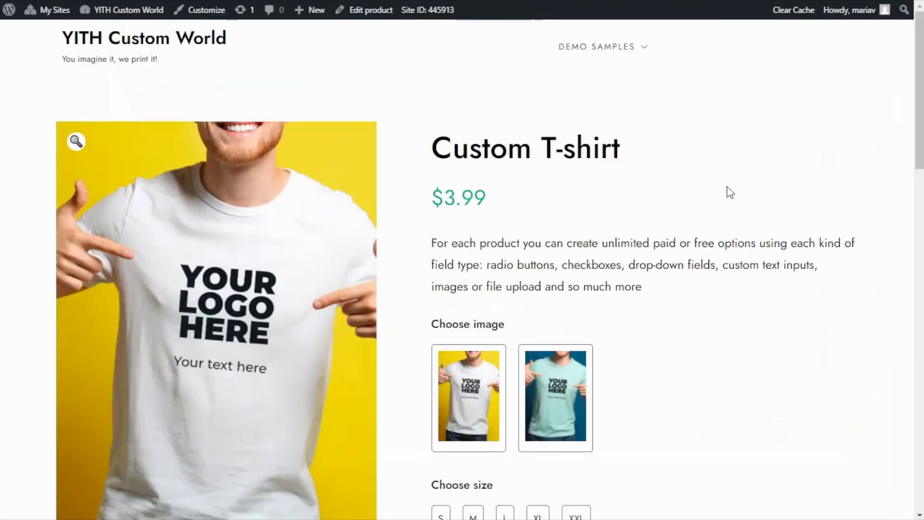
Step: On the Custom T-shirt product page, enter "No pain no gain" as the custom text
scroll(729, 193, "down", 5)
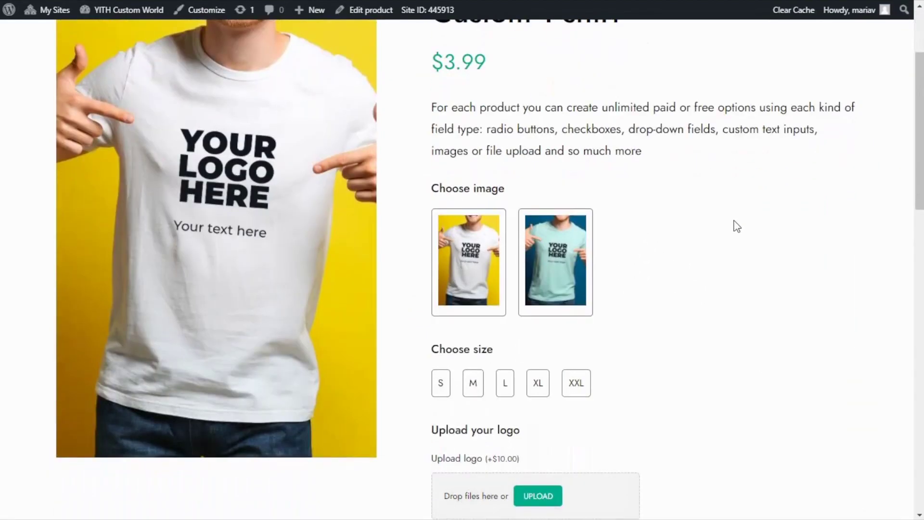
scroll(733, 233, "down", 1)
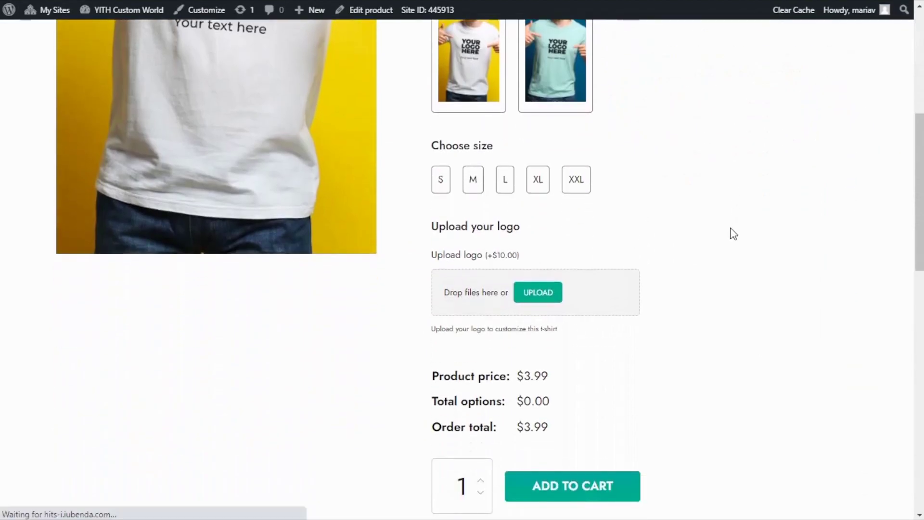
scroll(731, 233, "down", 2)
scroll(621, 251, "down", 1)
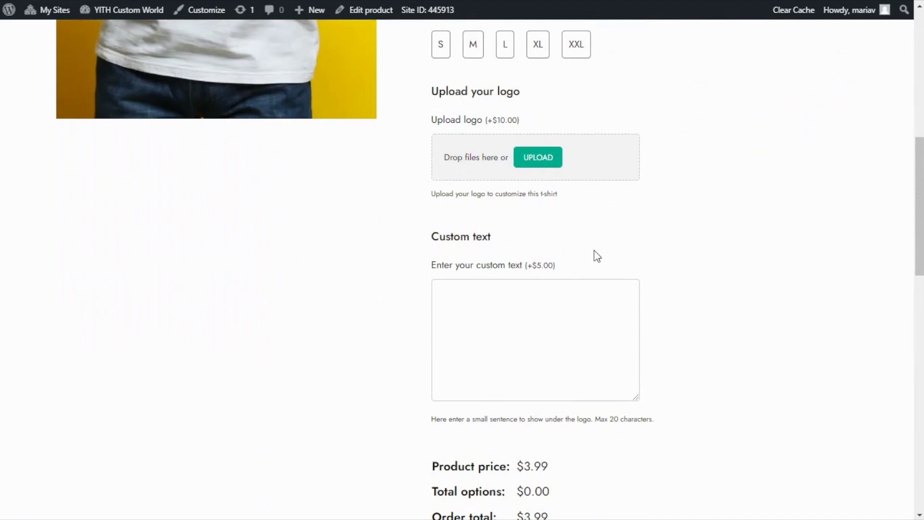
left_click(496, 312)
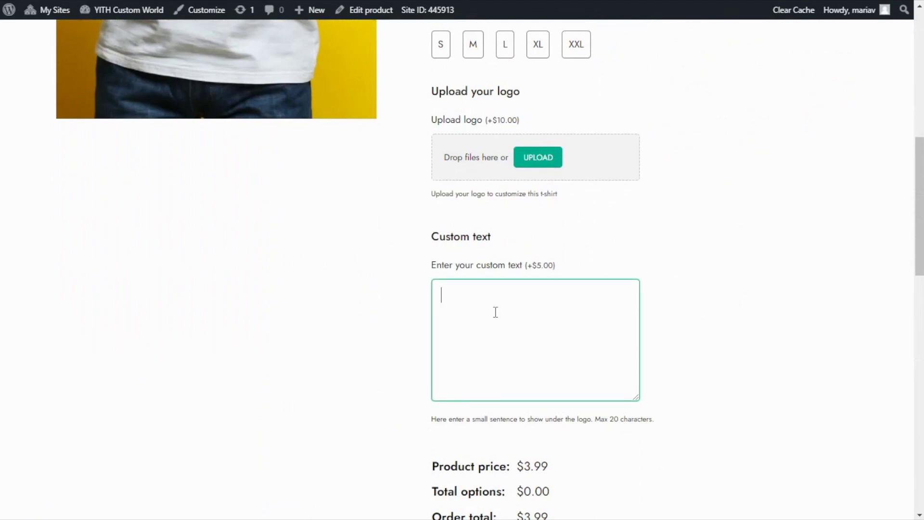
type("No pain no gain")
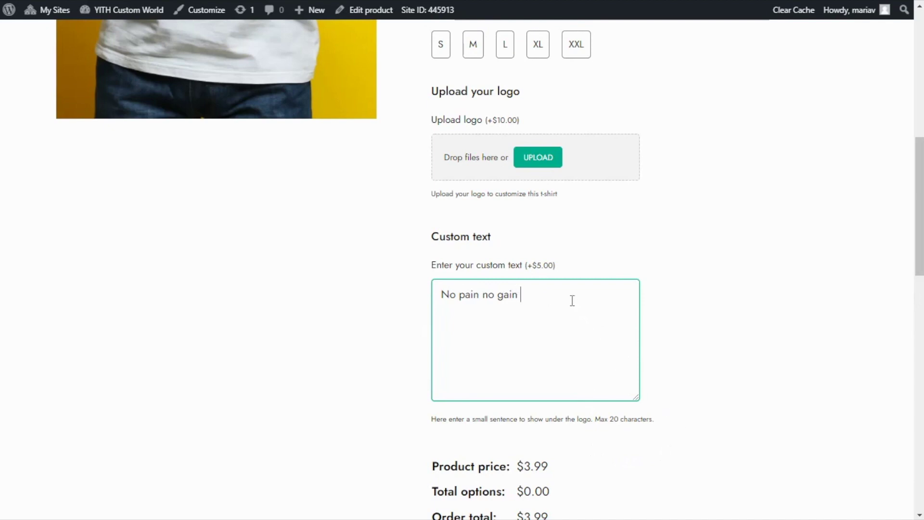
Step: Try extending the custom text with "keep" to test the character limit, and remove the extra word
type("keep")
key("BackSpace")
key("BackSpace")
key("BackSpace")
key("BackSpace")
Step: Choose size L and the white T-shirt image for the product
scroll(564, 299, "up", 3)
left_click(506, 185)
scroll(611, 196, "up", 3)
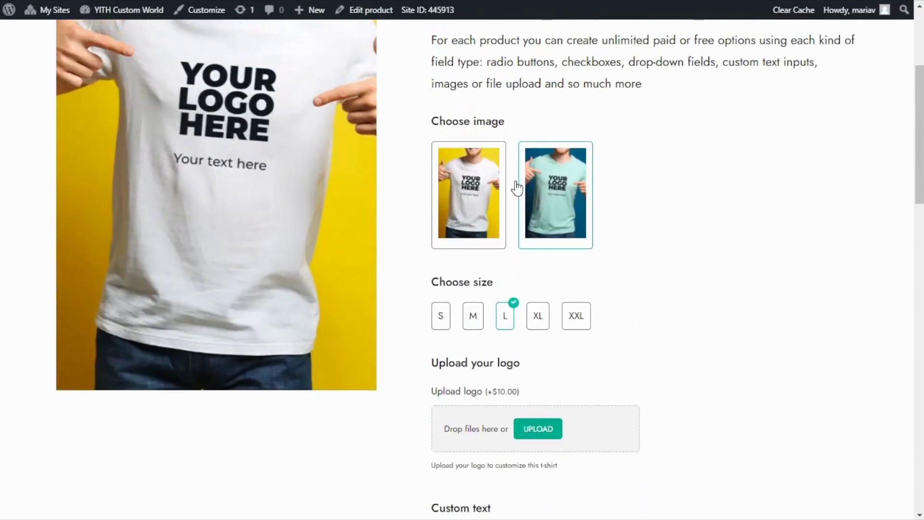
left_click(473, 188)
Step: Add the customized T-shirt to the cart with quantity 1 and open the cart
scroll(725, 268, "down", 6)
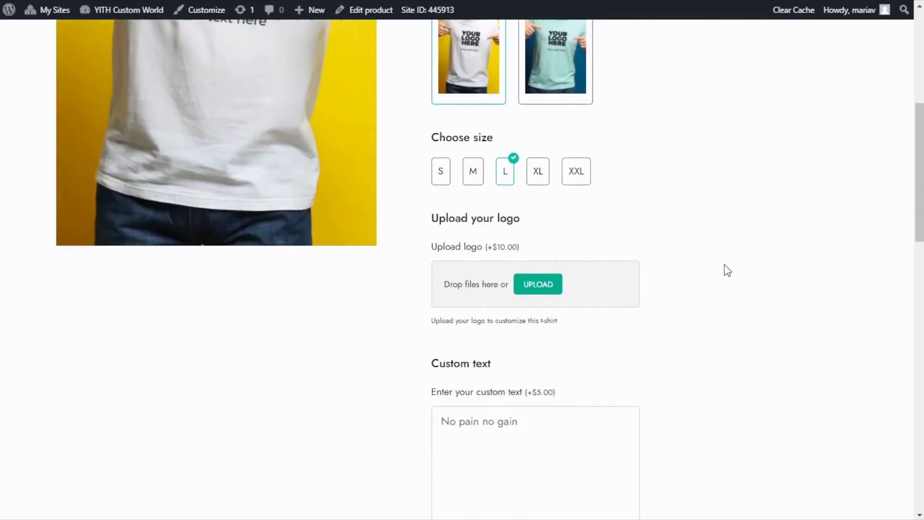
scroll(727, 270, "down", 3)
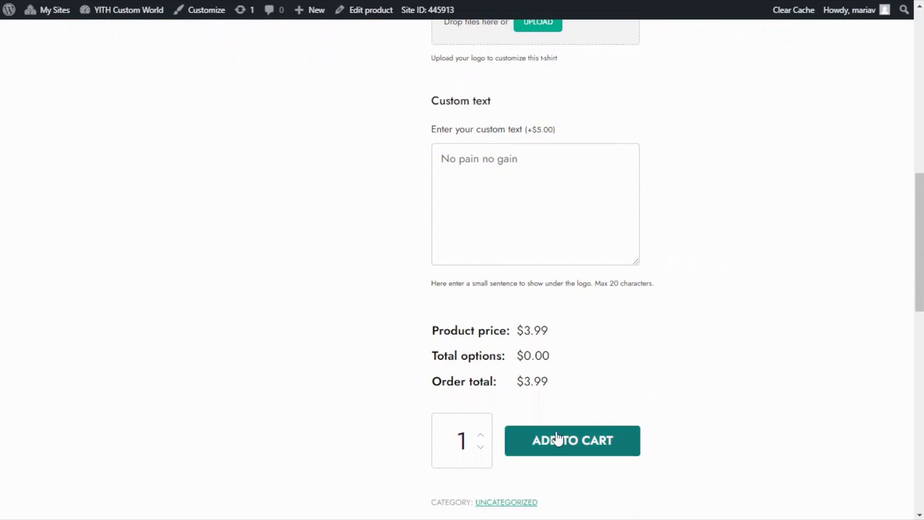
left_click(574, 453)
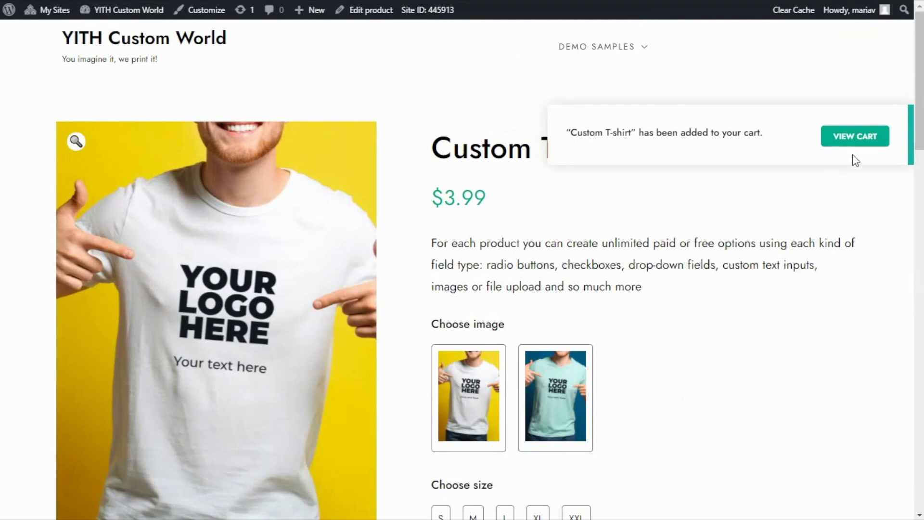
left_click(857, 144)
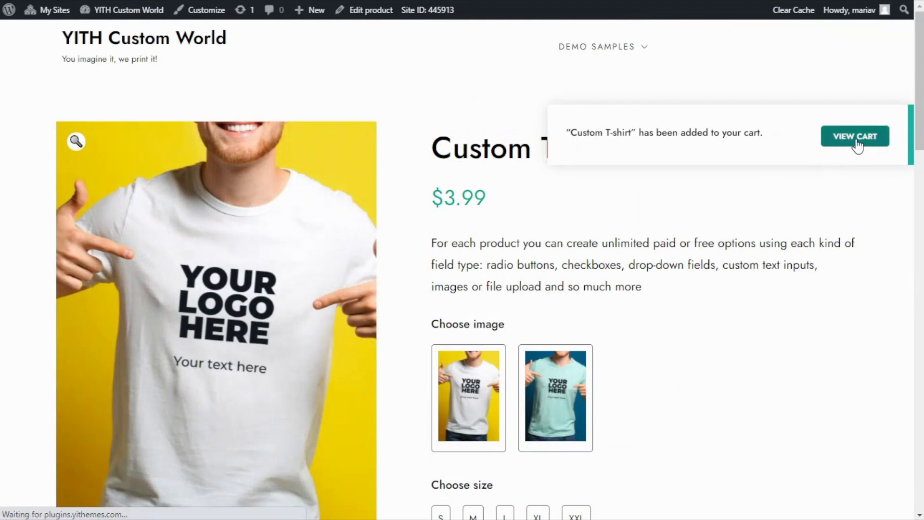